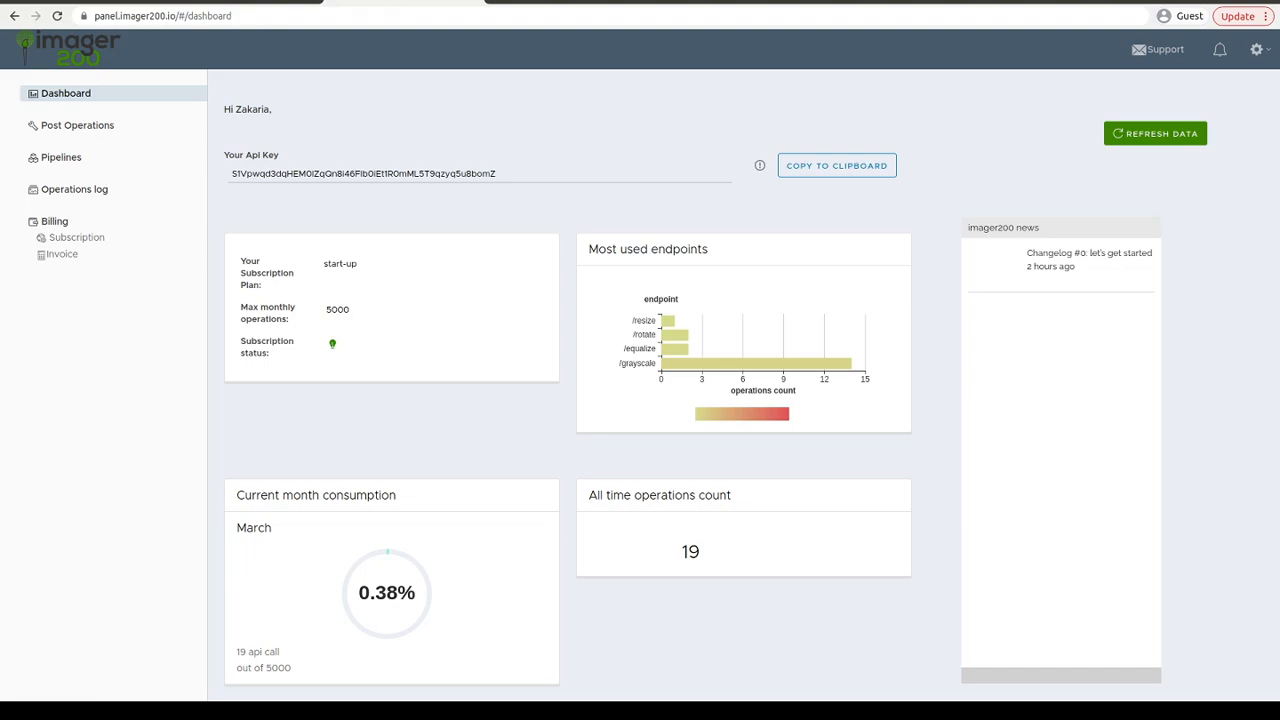
- Start creating a new post operation of type s3 and continue to its credentials and configuration
{"action": "left_click", "coordinate": [95, 128]}
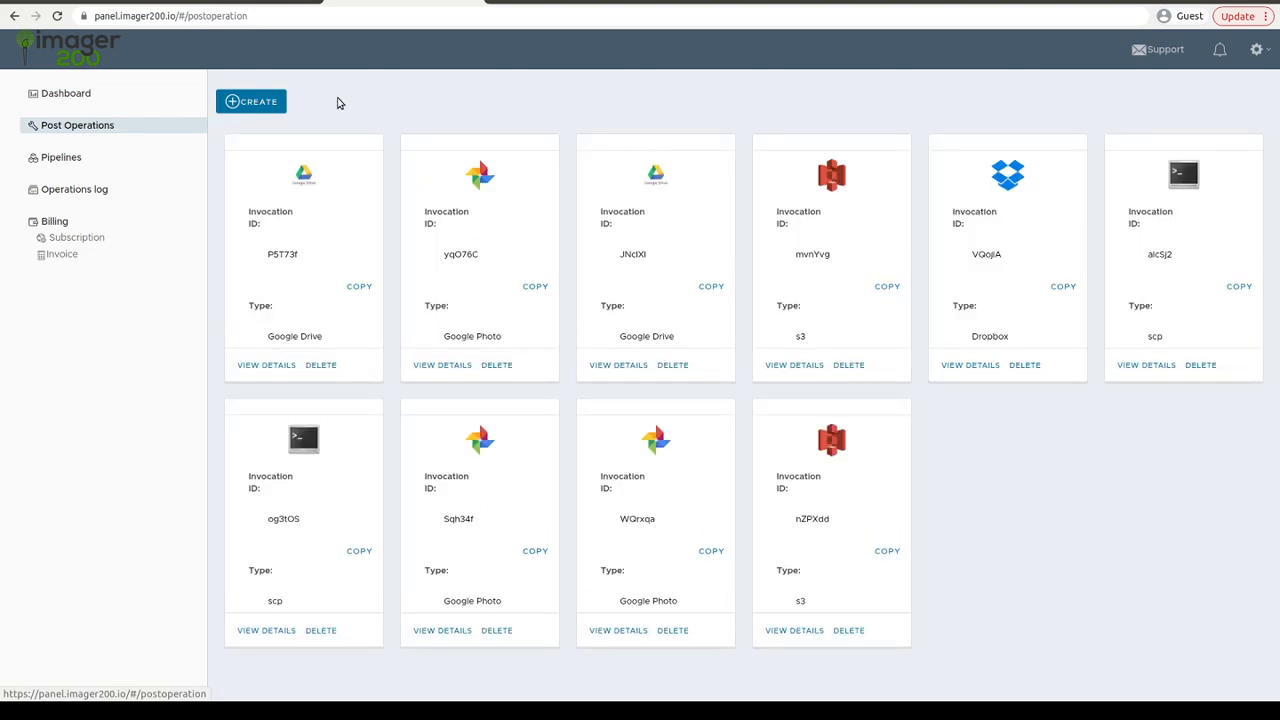
{"action": "left_click", "coordinate": [252, 101]}
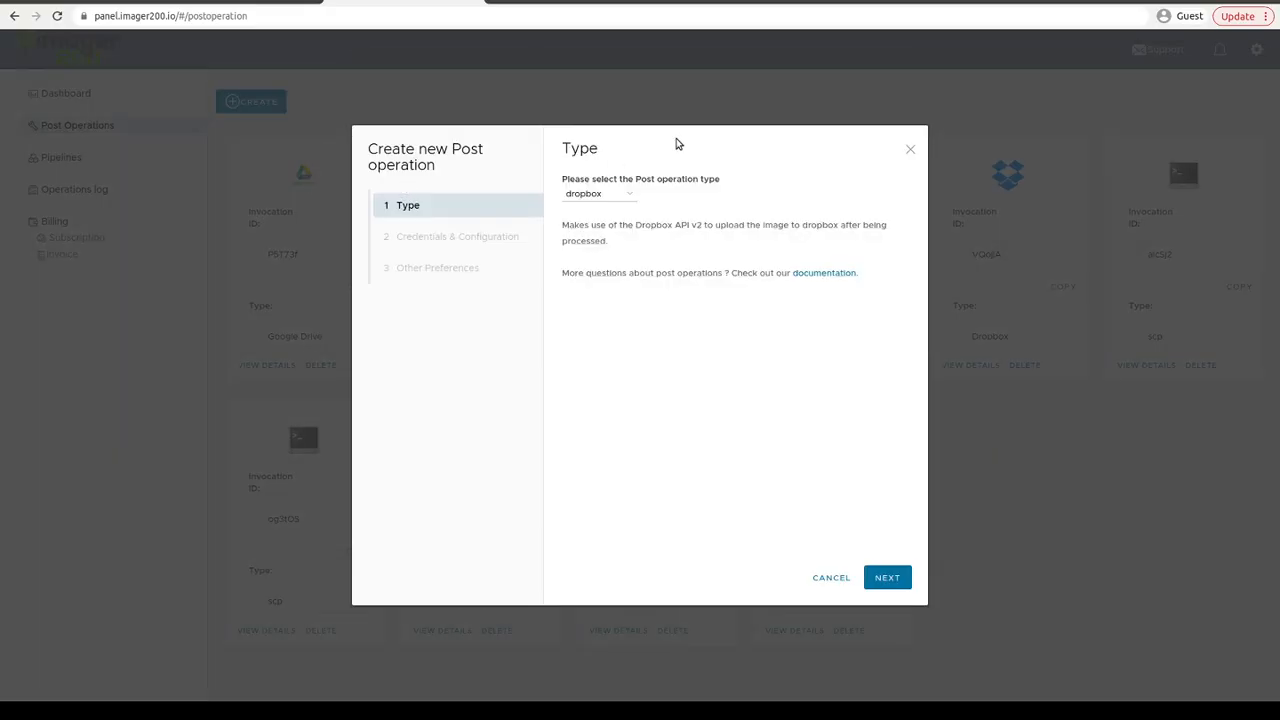
{"action": "left_click", "coordinate": [605, 195]}
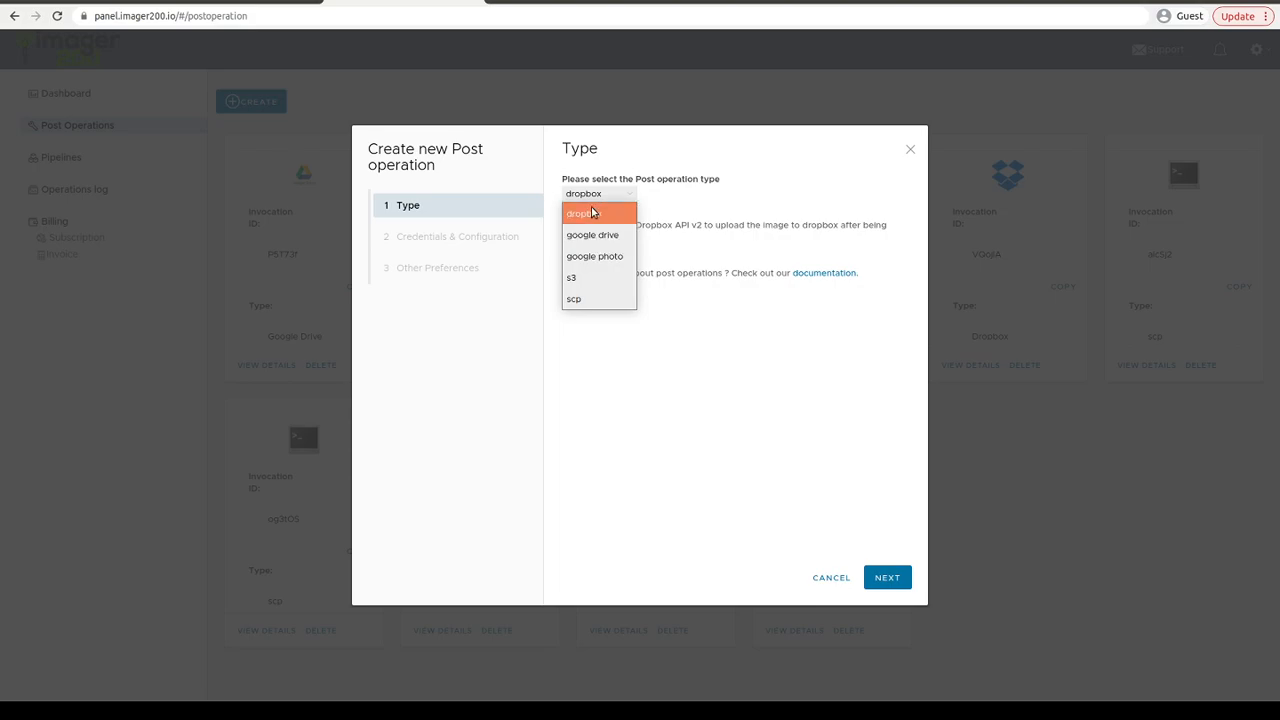
{"action": "left_click", "coordinate": [588, 281]}
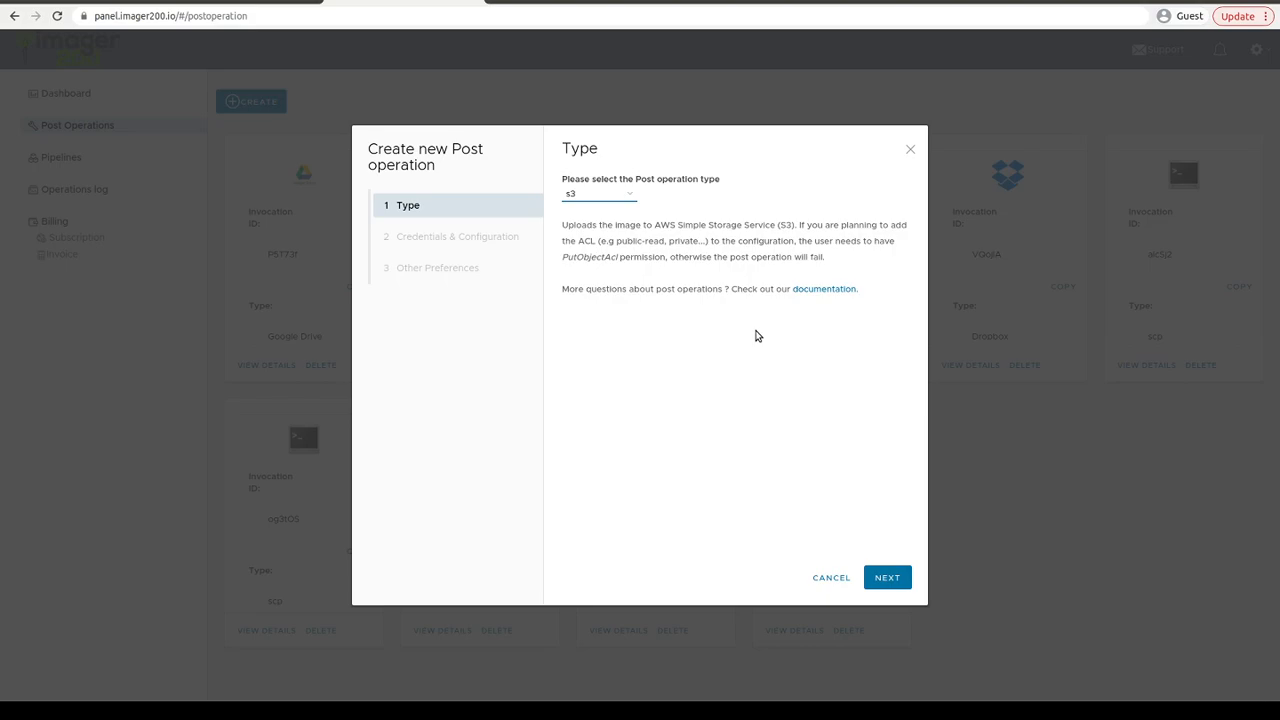
{"action": "left_click", "coordinate": [897, 577]}
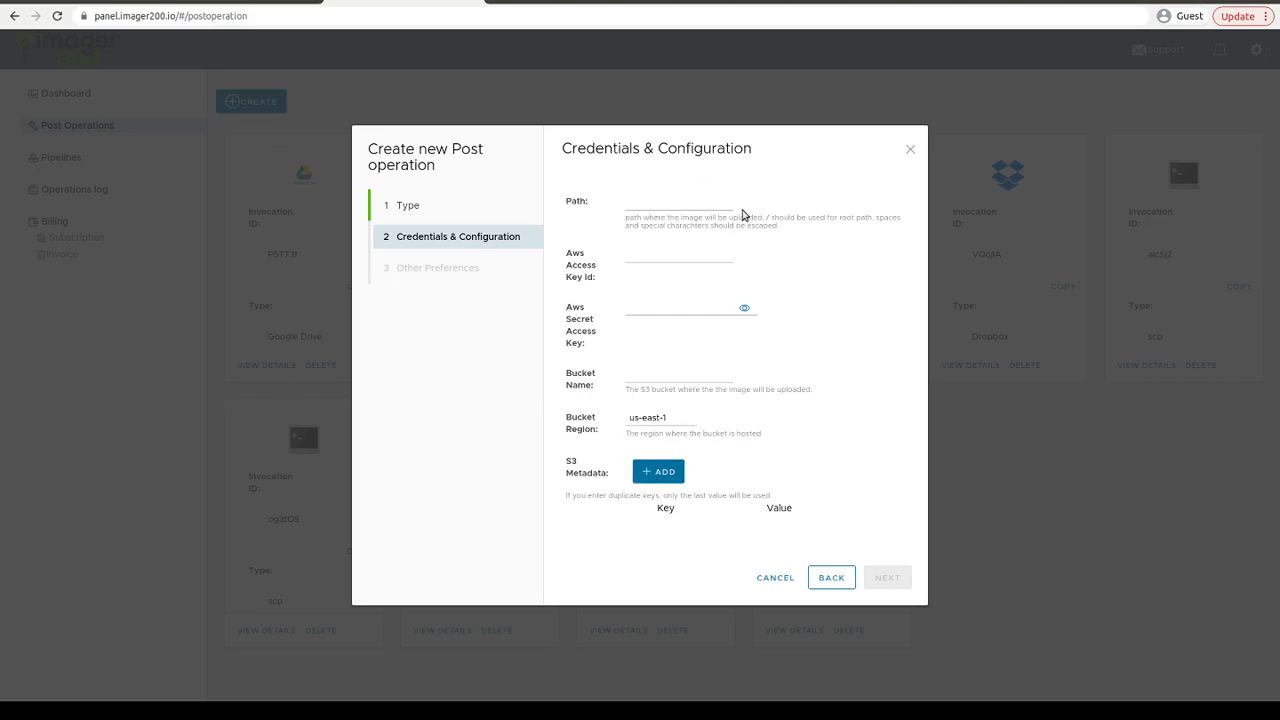
- Set the post operation's path to /imager200-demo
{"action": "left_click", "coordinate": [667, 207]}
{"action": "type", "text": "imager200"}
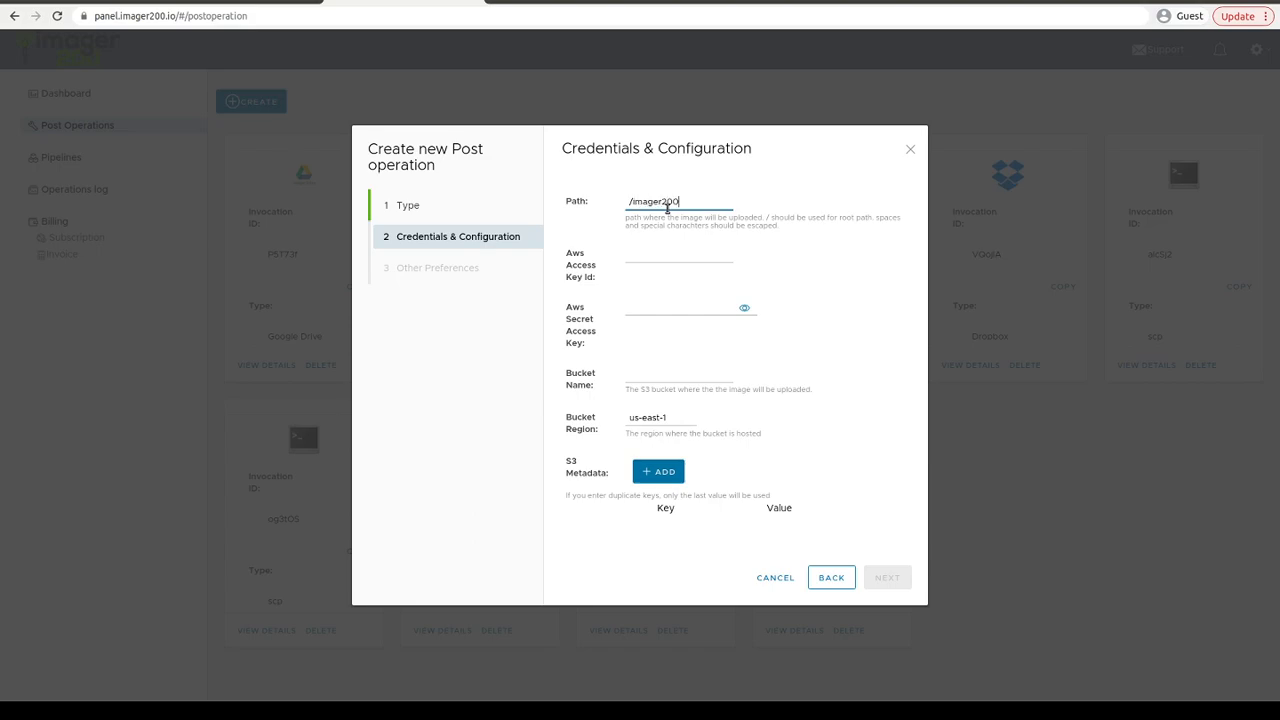
{"action": "type", "text": "-demo"}
- Switch to the AWS Management Console tab, open IAM users and add a new user named imager200-demo
{"action": "left_click", "coordinate": [530, 2]}
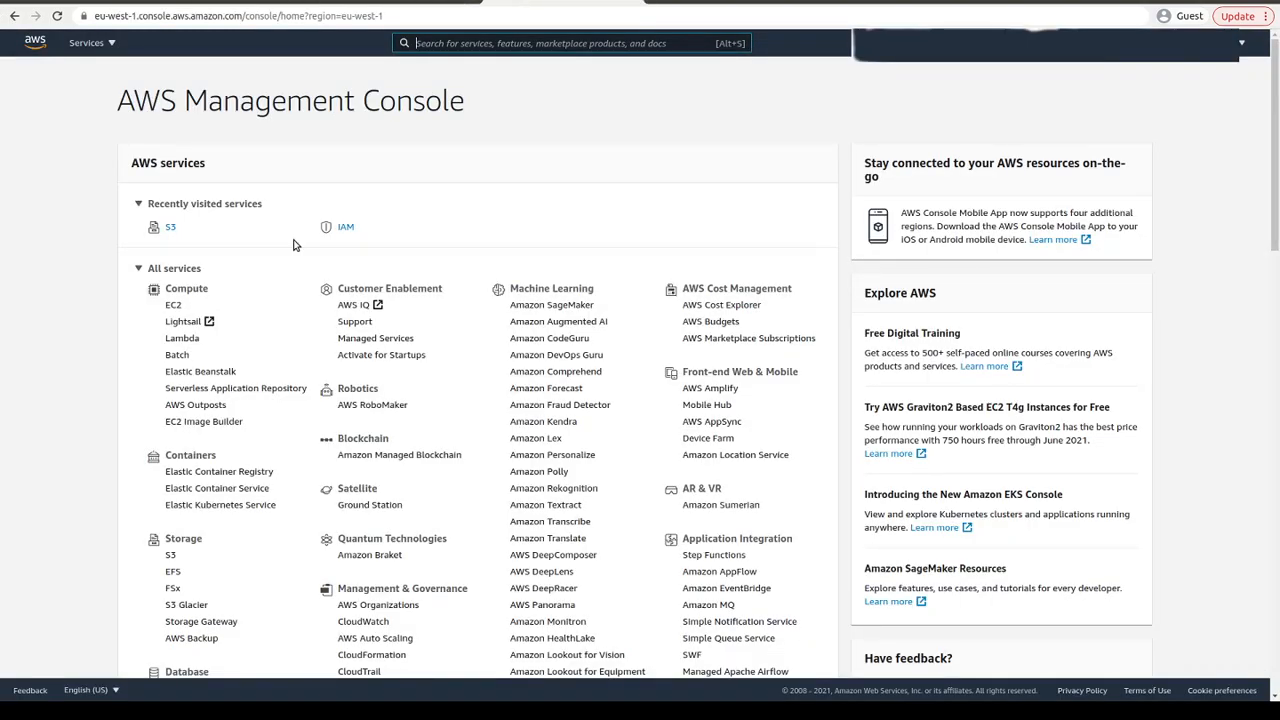
{"action": "left_click", "coordinate": [346, 227]}
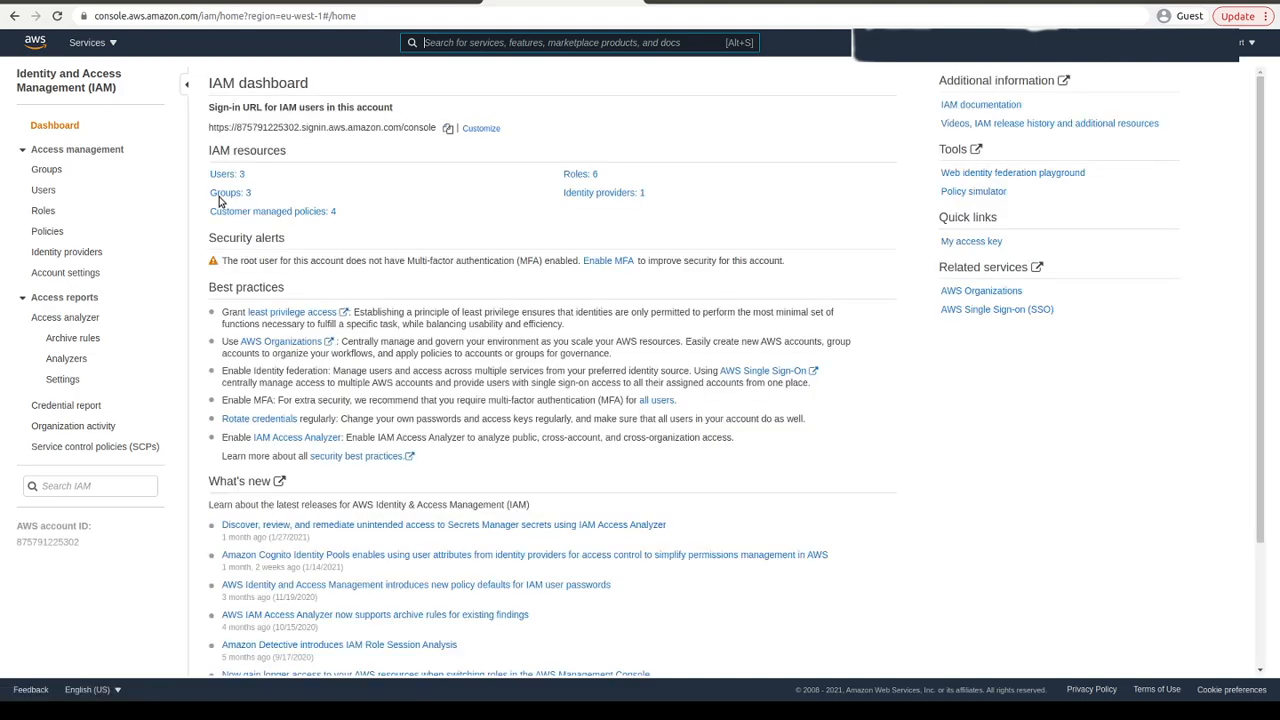
{"action": "left_click", "coordinate": [140, 203]}
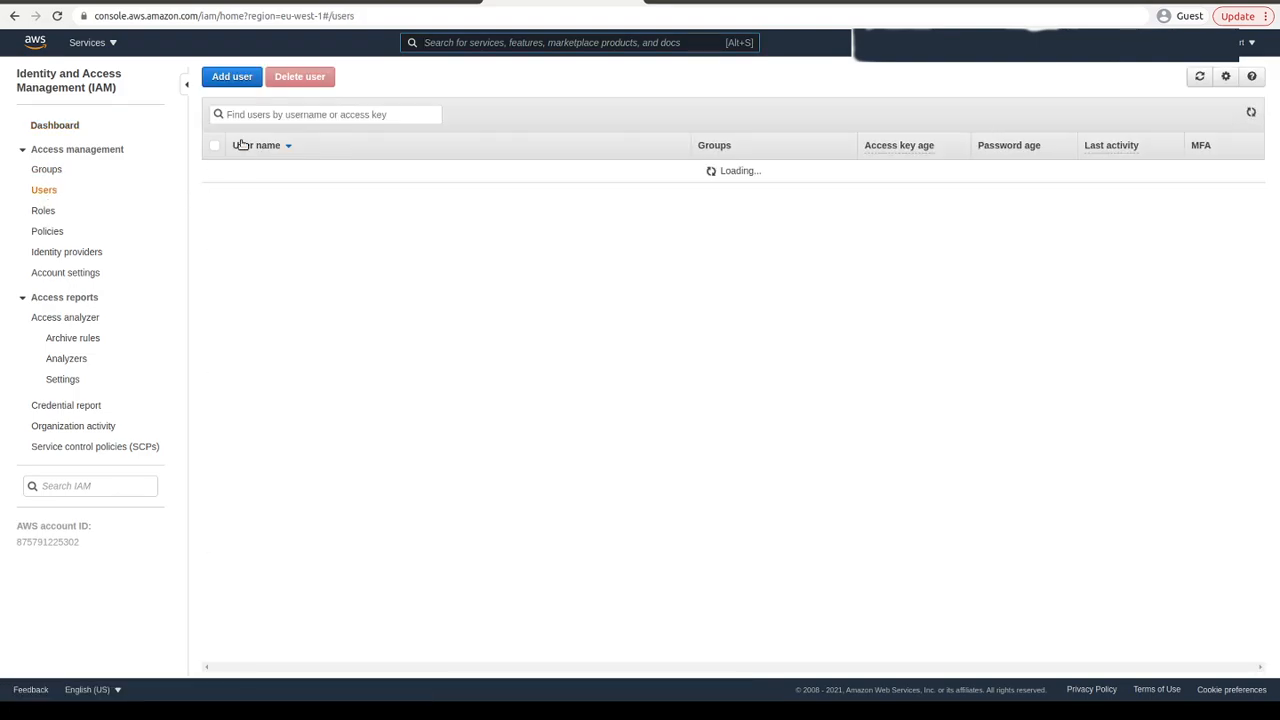
{"action": "left_click", "coordinate": [226, 86]}
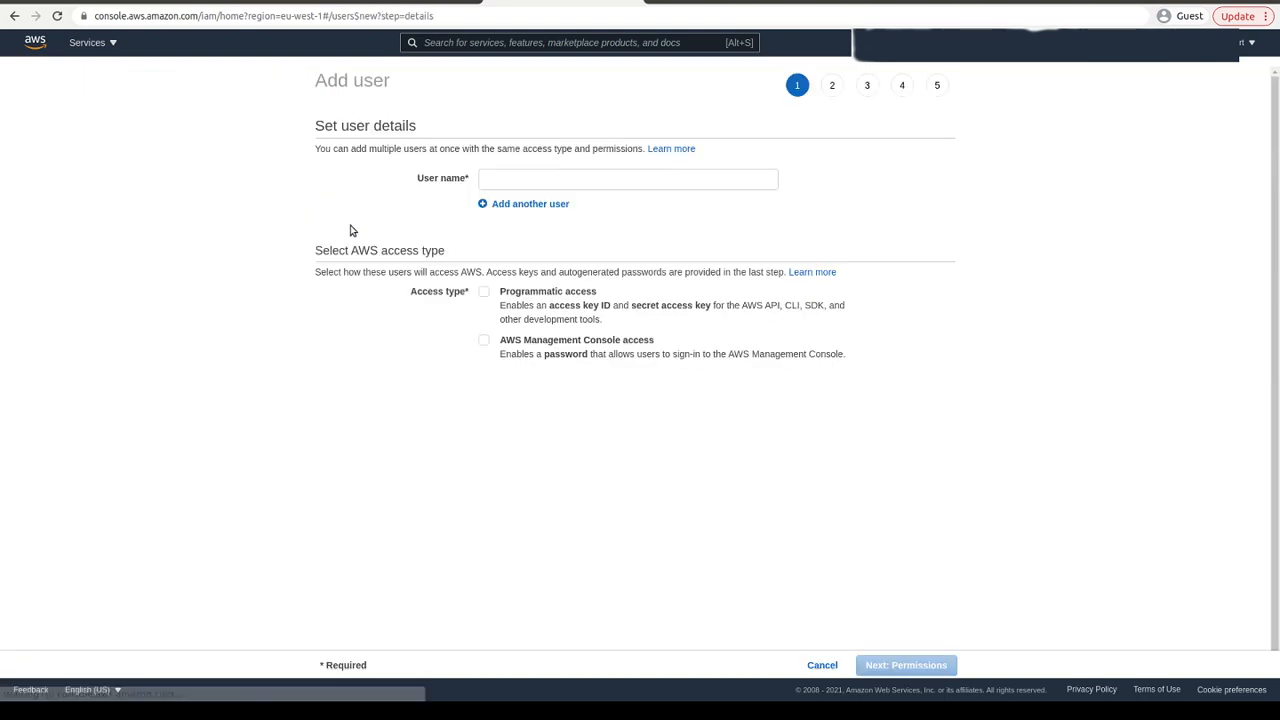
{"action": "left_click", "coordinate": [528, 176]}
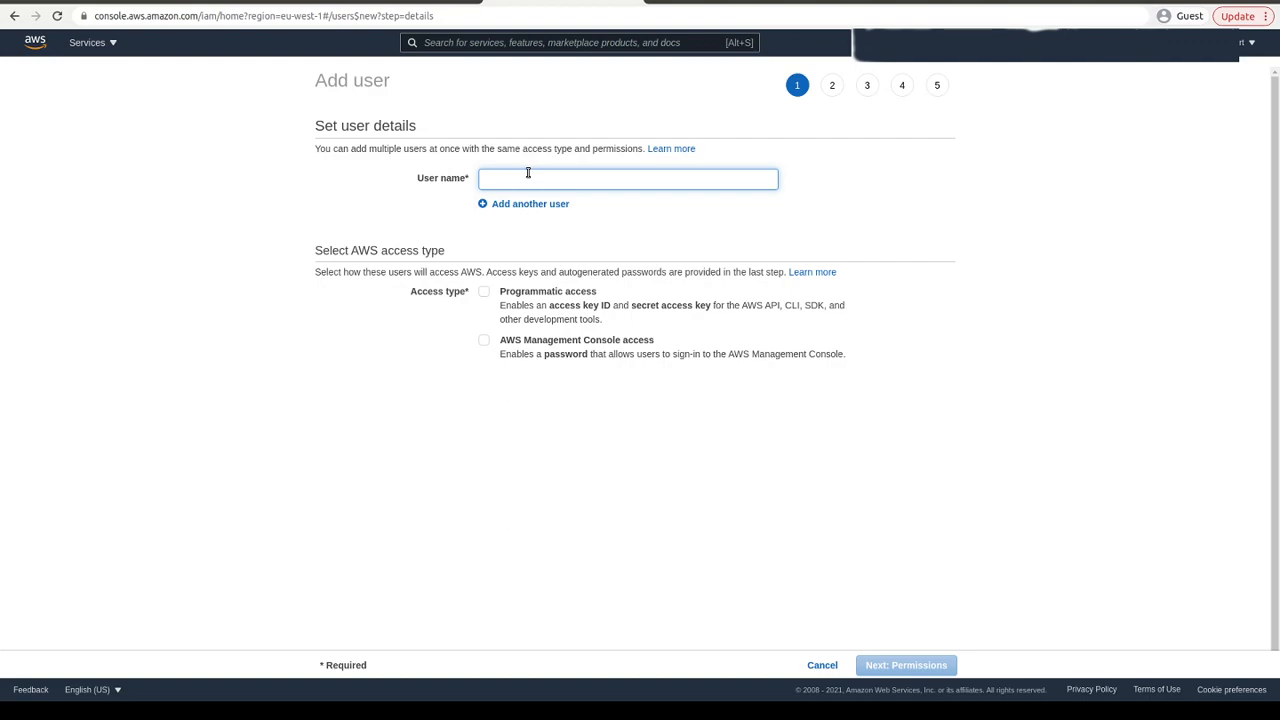
{"action": "type", "text": "imager200-demo"}
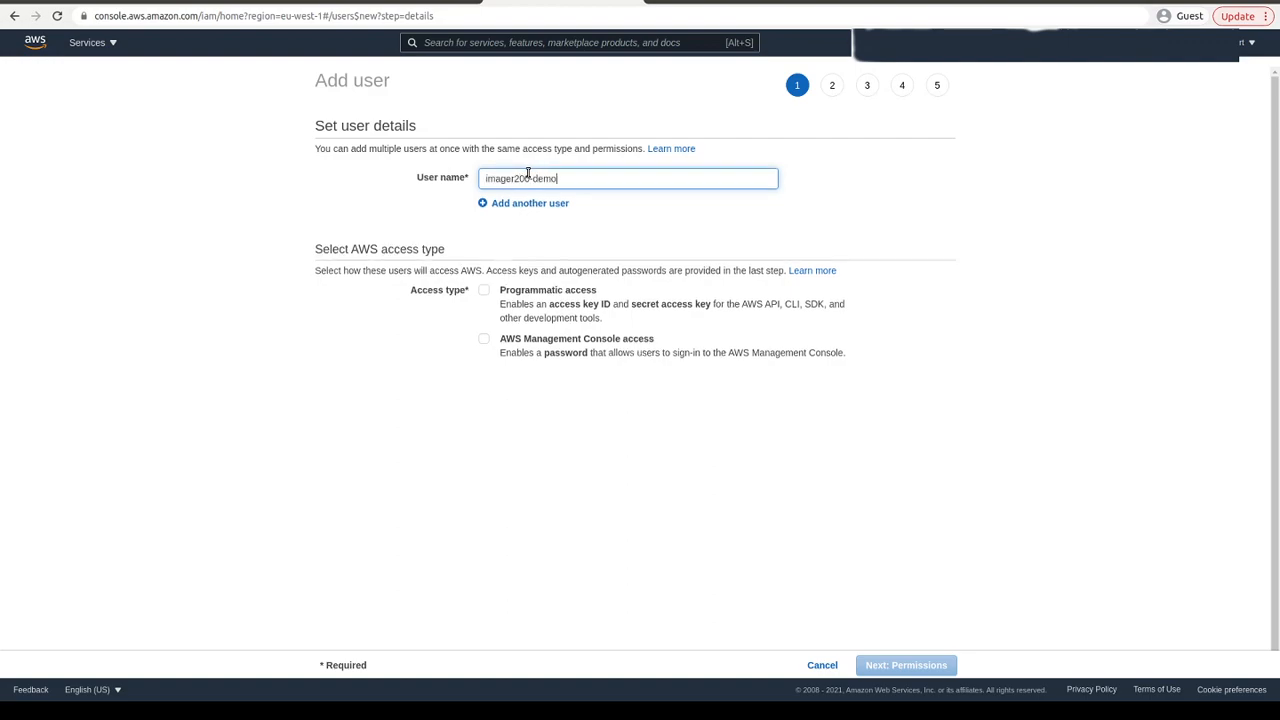
- Enable programmatic access for the new user and continue to the permissions step
{"action": "left_click", "coordinate": [491, 296]}
{"action": "left_click", "coordinate": [545, 330]}
{"action": "left_click", "coordinate": [918, 666]}
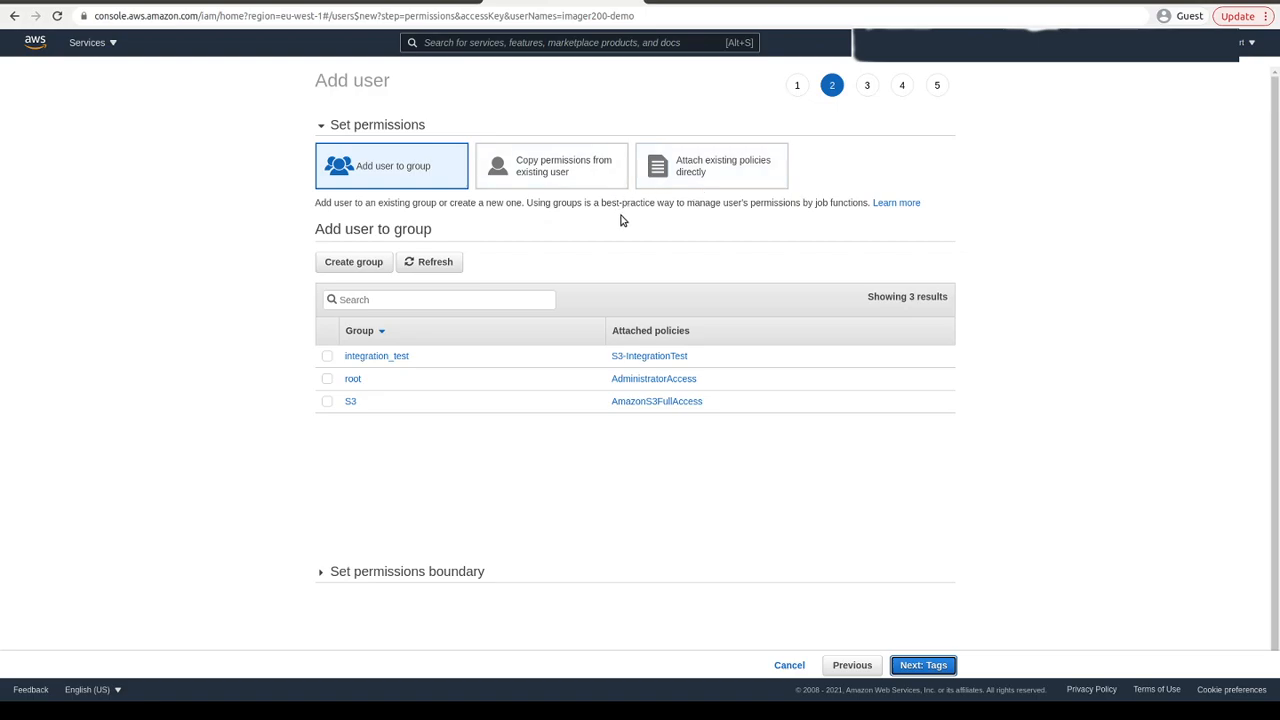
- Choose to attach policies directly, start a new policy, and paste a JSON policy document into its JSON editor
{"action": "left_click", "coordinate": [689, 186]}
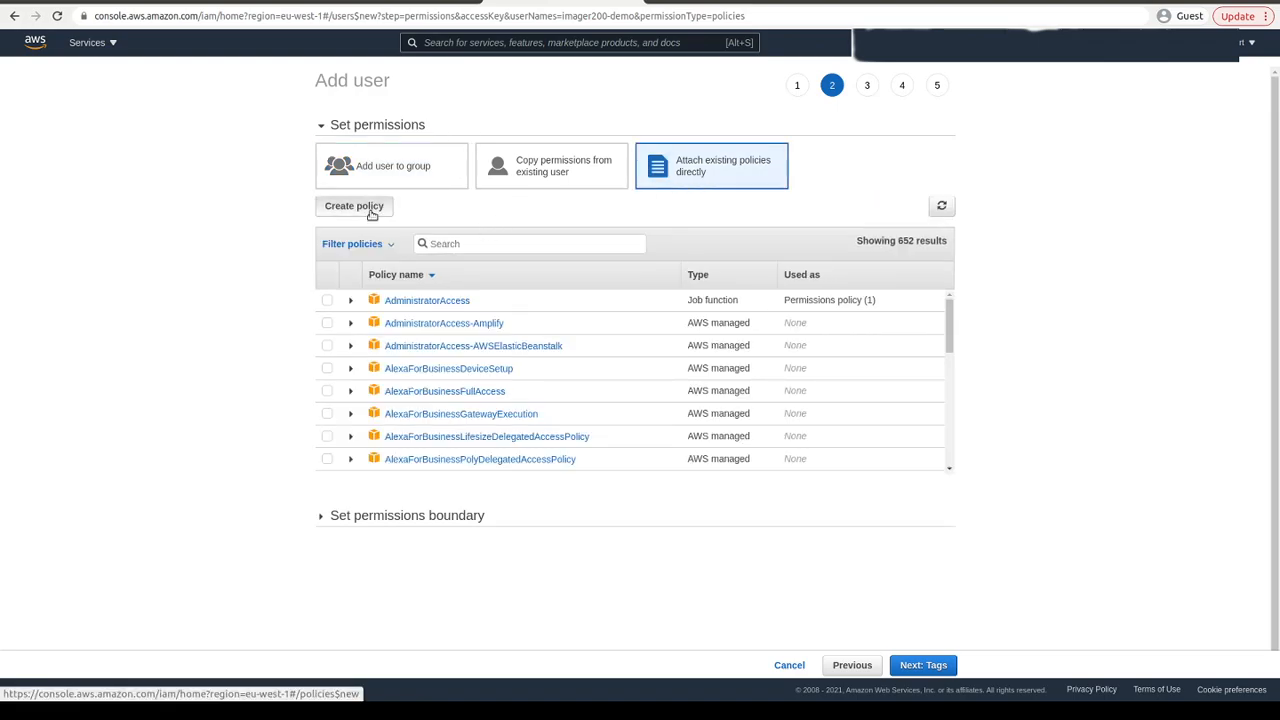
{"action": "left_click", "coordinate": [372, 210]}
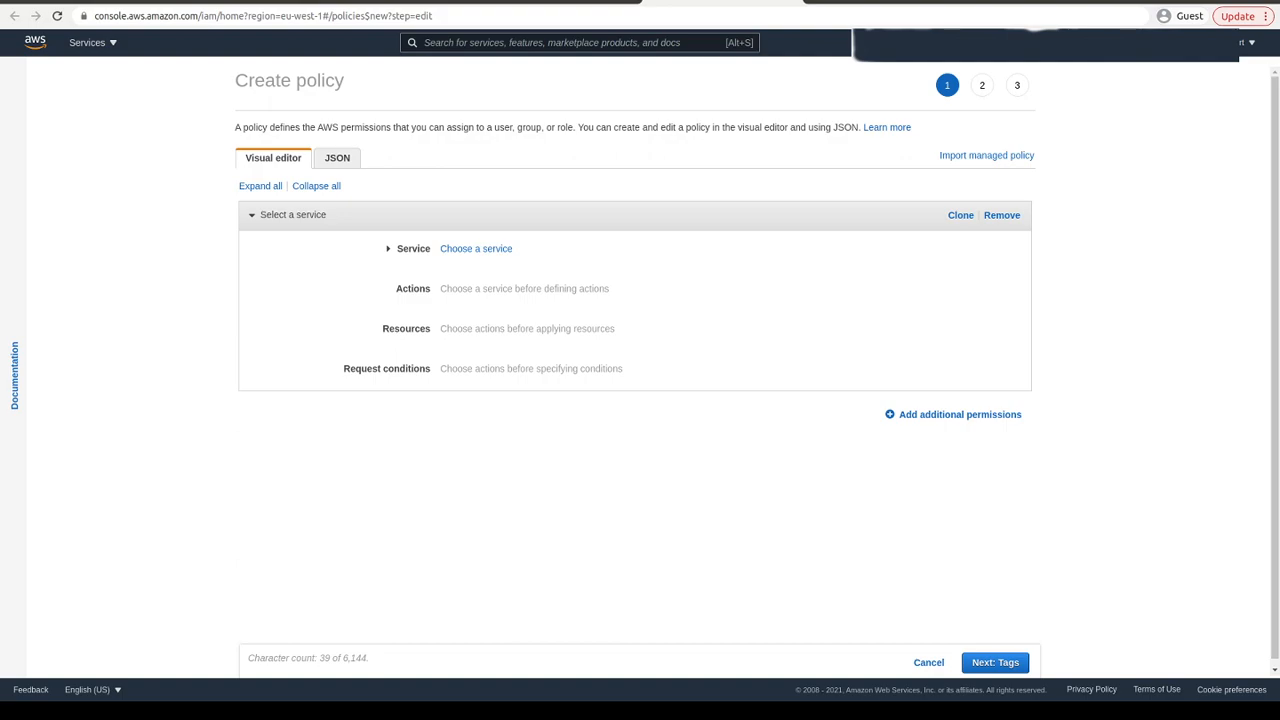
{"action": "left_click", "coordinate": [337, 161]}
{"action": "left_click_drag", "start_coordinate": [289, 229], "coordinate": [268, 191]}
{"action": "right_click", "coordinate": [283, 198]}
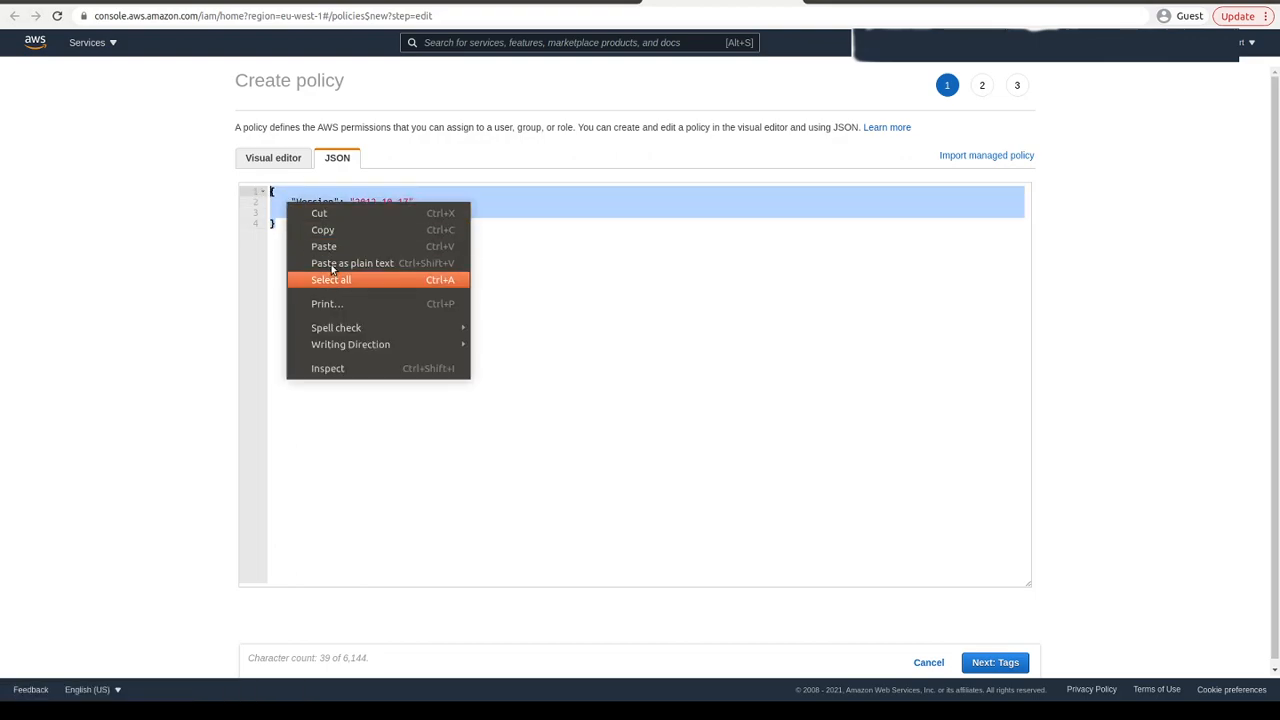
{"action": "left_click", "coordinate": [330, 246]}
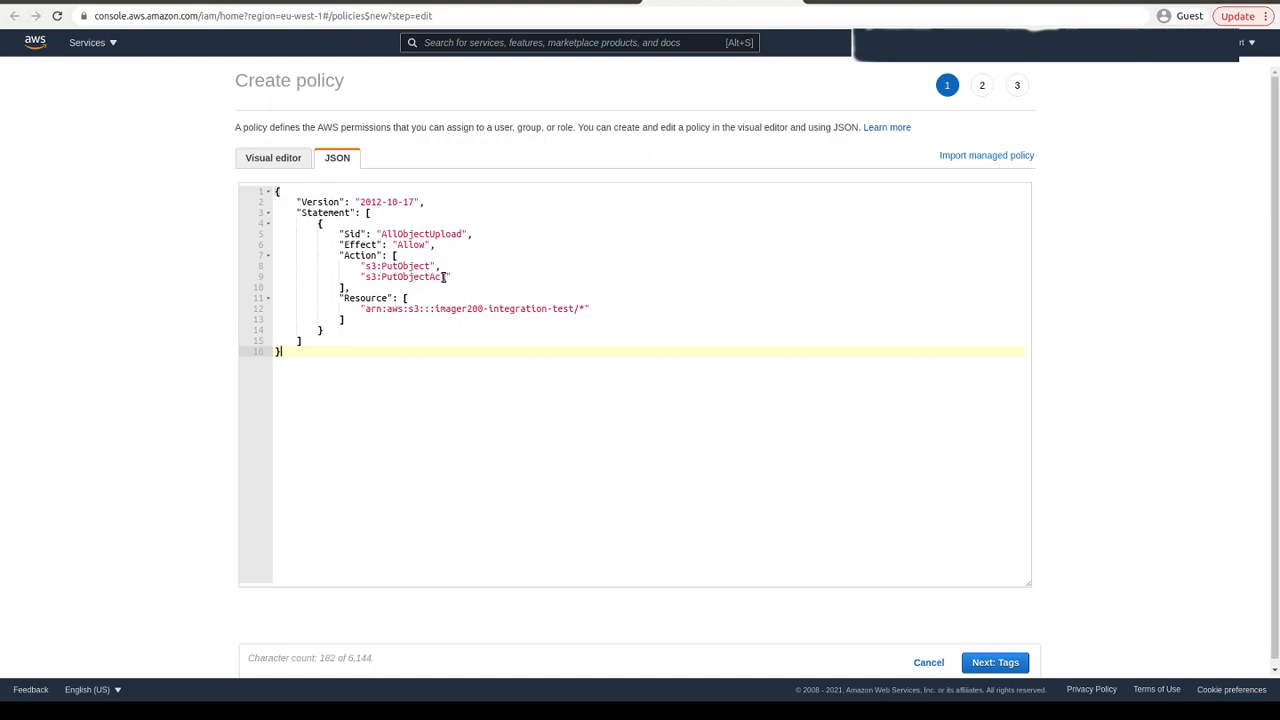
- Replace the policy's two actions with a single "s3:*" action
{"action": "left_click_drag", "start_coordinate": [463, 277], "coordinate": [272, 277]}
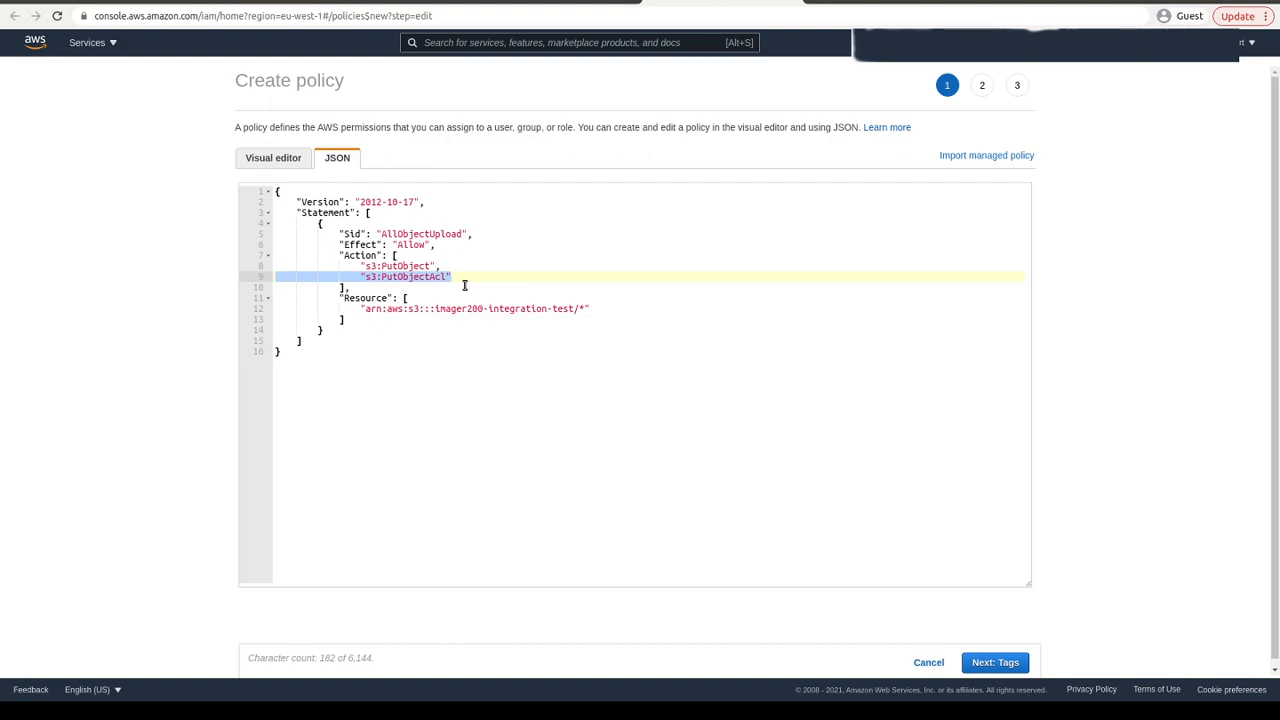
{"action": "left_click", "coordinate": [416, 266]}
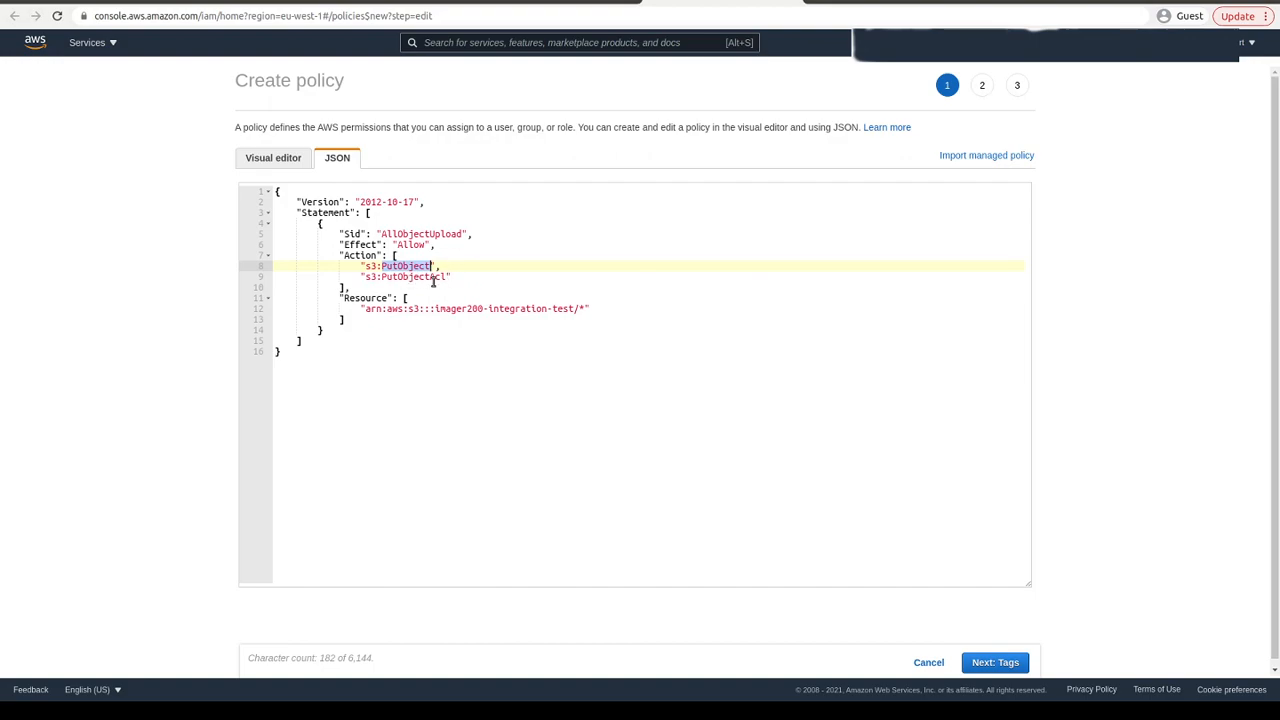
{"action": "left_click", "coordinate": [452, 277]}
{"action": "left_click", "coordinate": [267, 277], "text": "shift"}
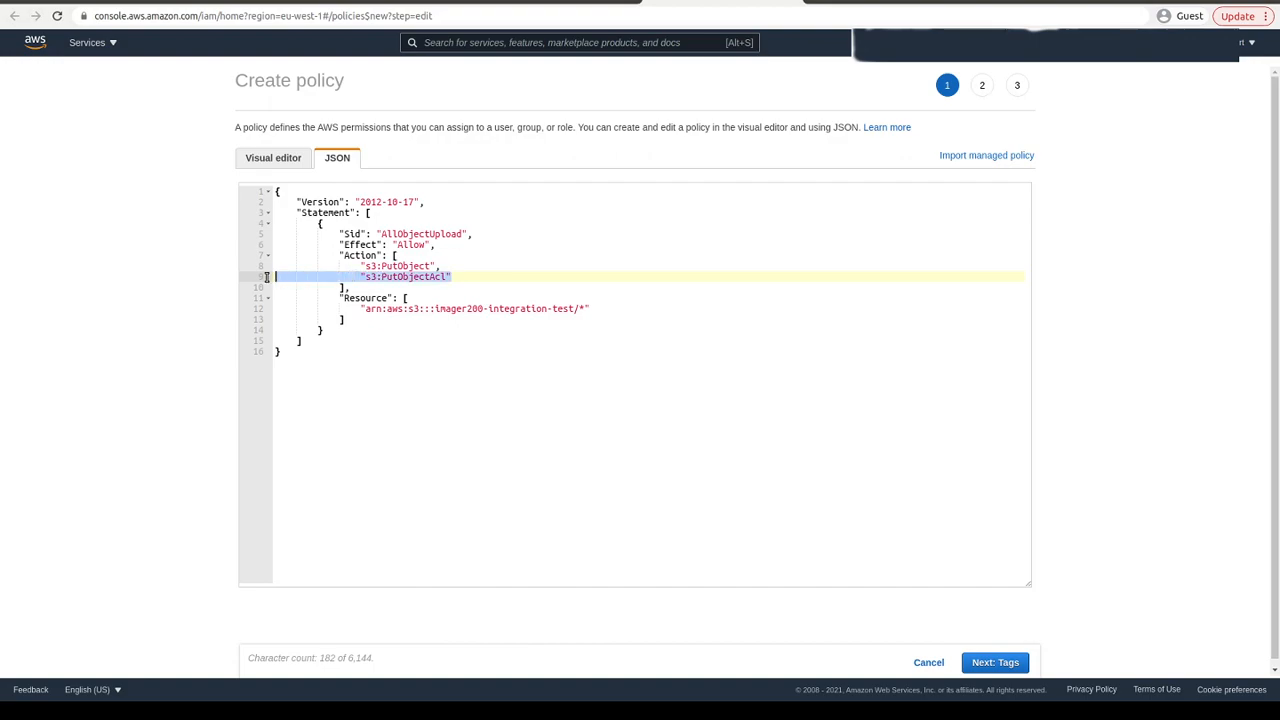
{"action": "key", "text": "BackSpace"}
{"action": "key", "text": "BackSpace"}
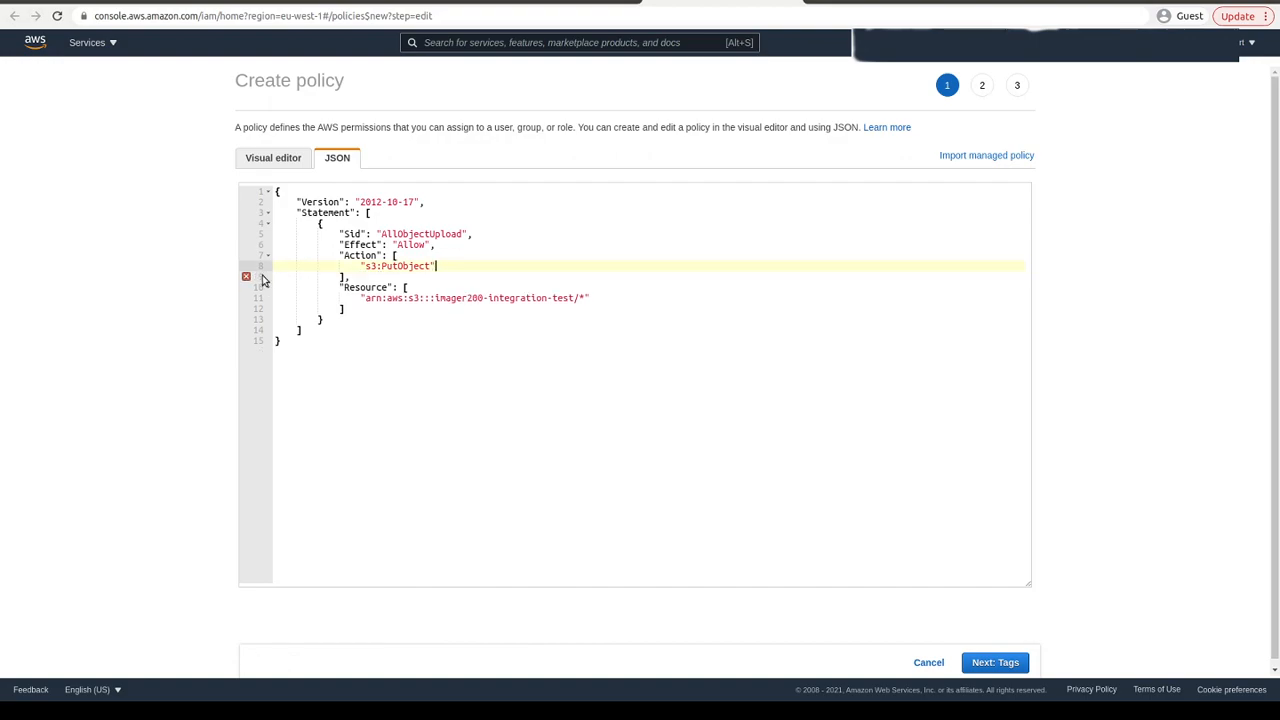
{"action": "key", "text": "BackSpace"}
{"action": "key", "text": "BackSpace"}
{"action": "key", "text": "BackSpace"}
{"action": "key", "text": "BackSpace"}
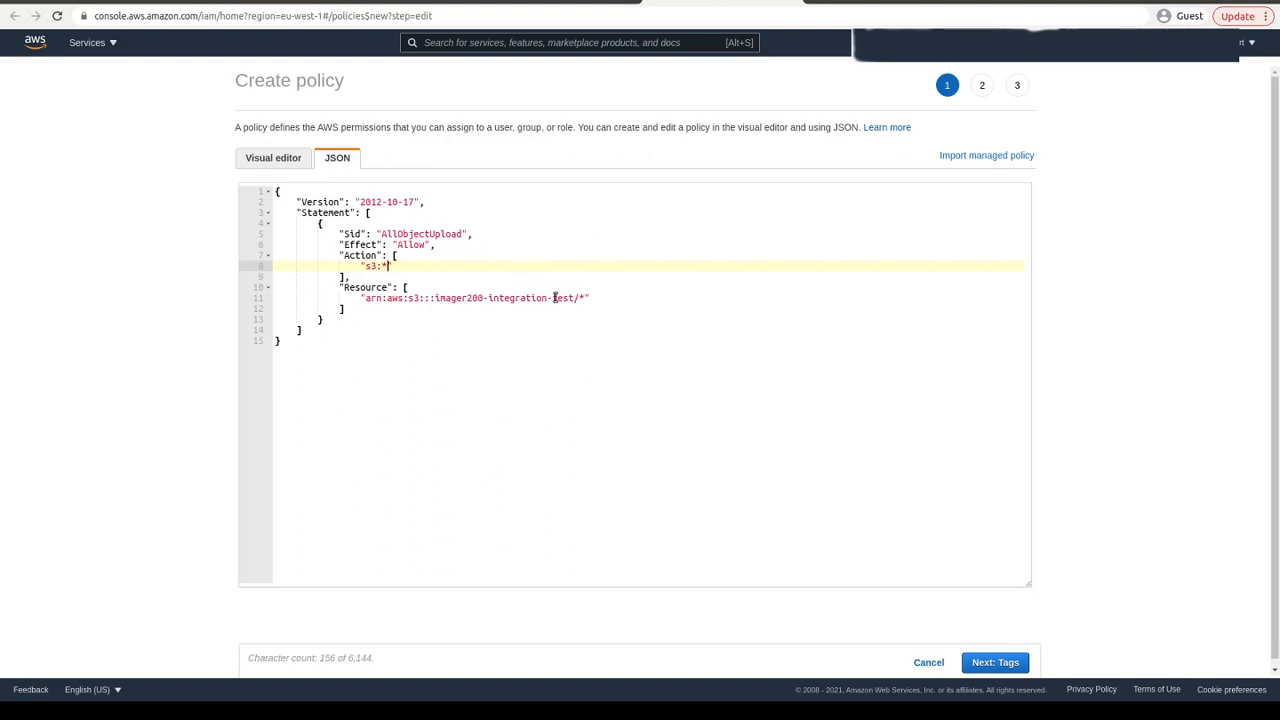
- Highlight the resource's bucket name and advance through tags to the policy review
{"action": "left_click_drag", "start_coordinate": [437, 297], "coordinate": [571, 298]}
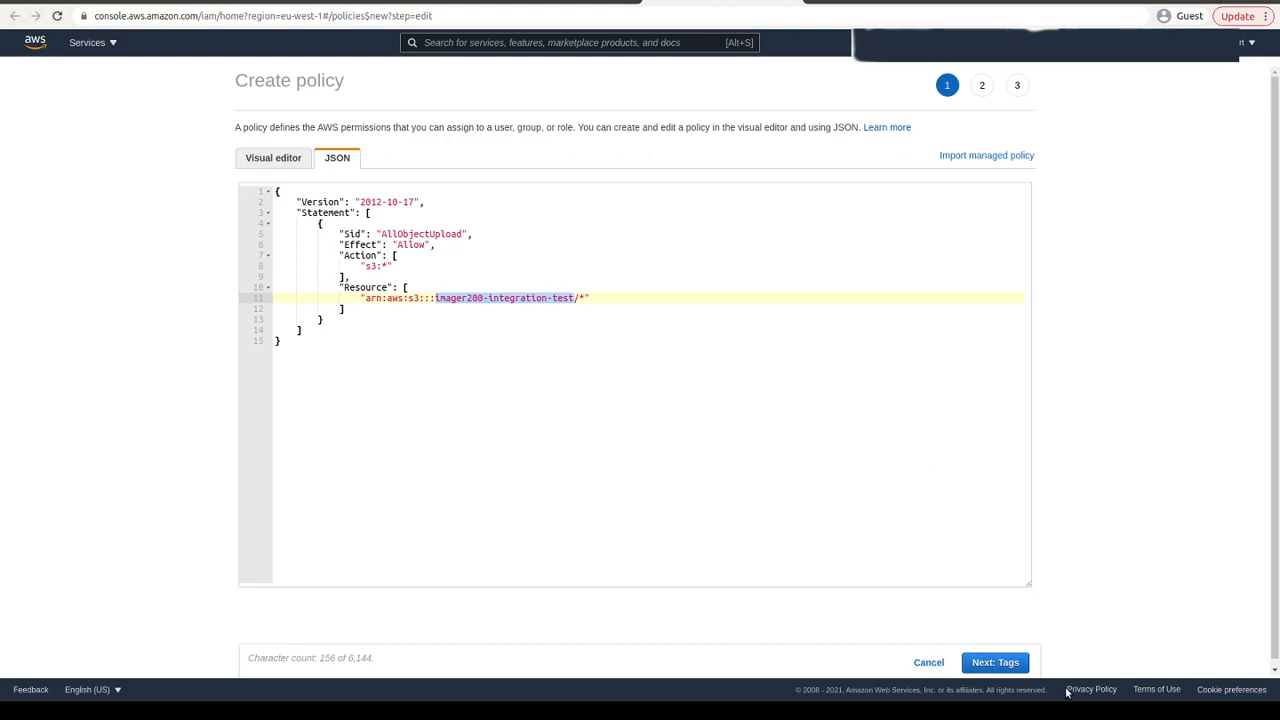
{"action": "left_click", "coordinate": [1002, 666]}
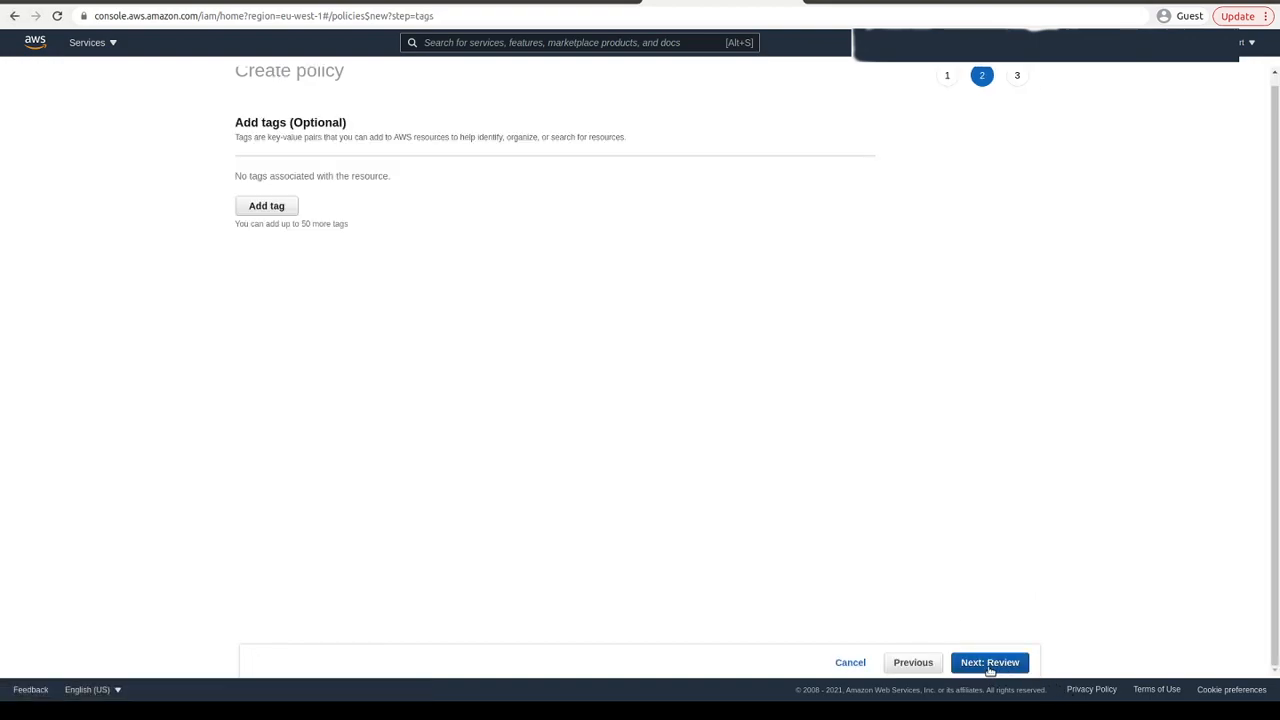
{"action": "left_click", "coordinate": [996, 667]}
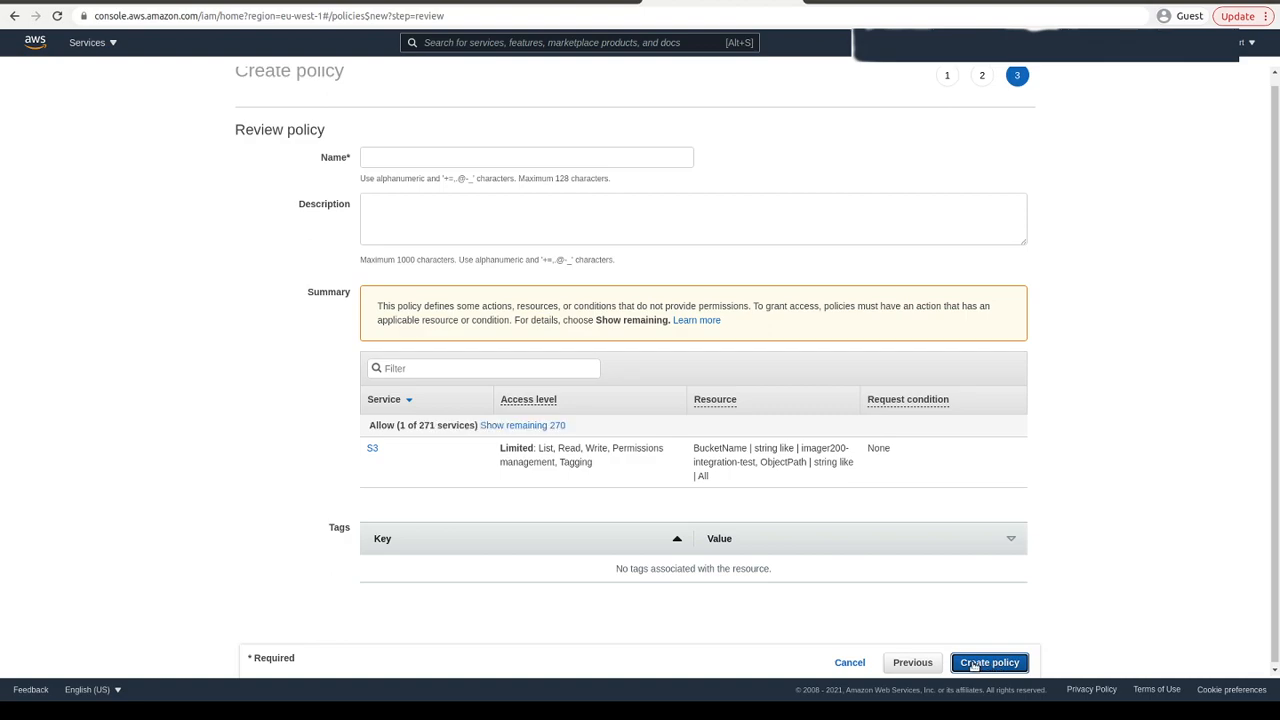
- Name the policy current-imager200-demo, copy that name, and create the policy
{"action": "left_click", "coordinate": [438, 158]}
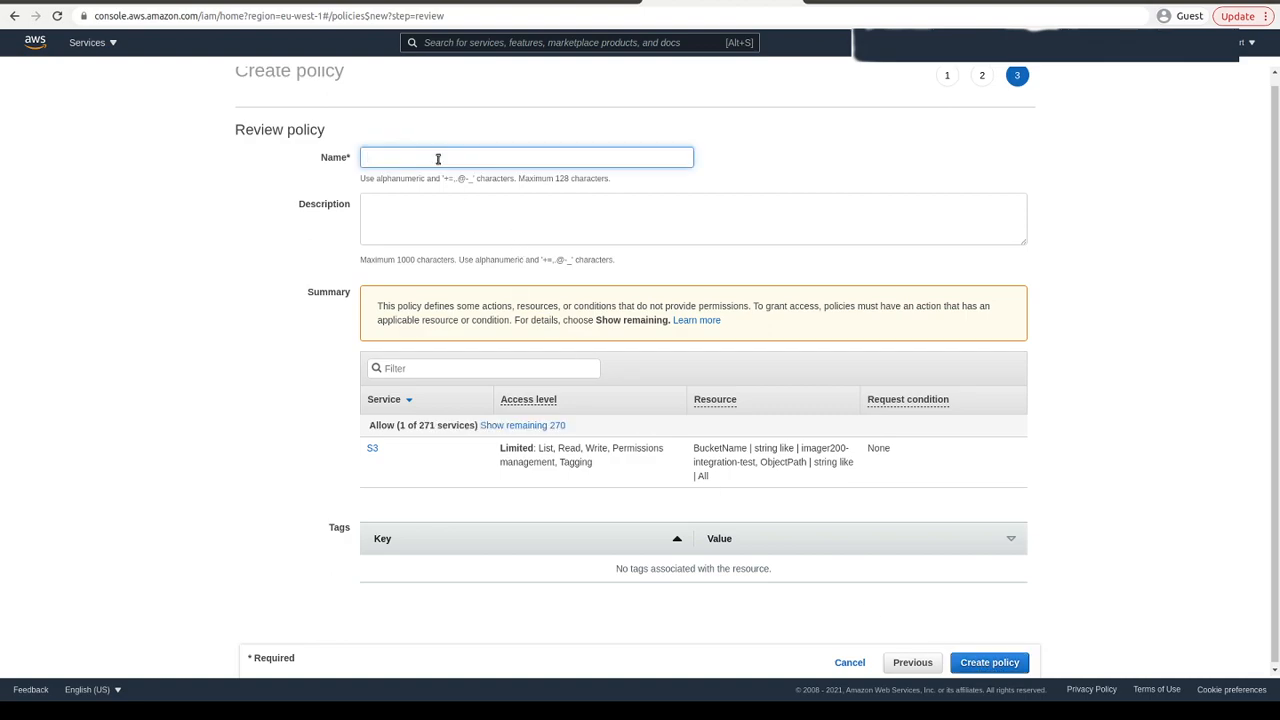
{"action": "type", "text": "current-image"}
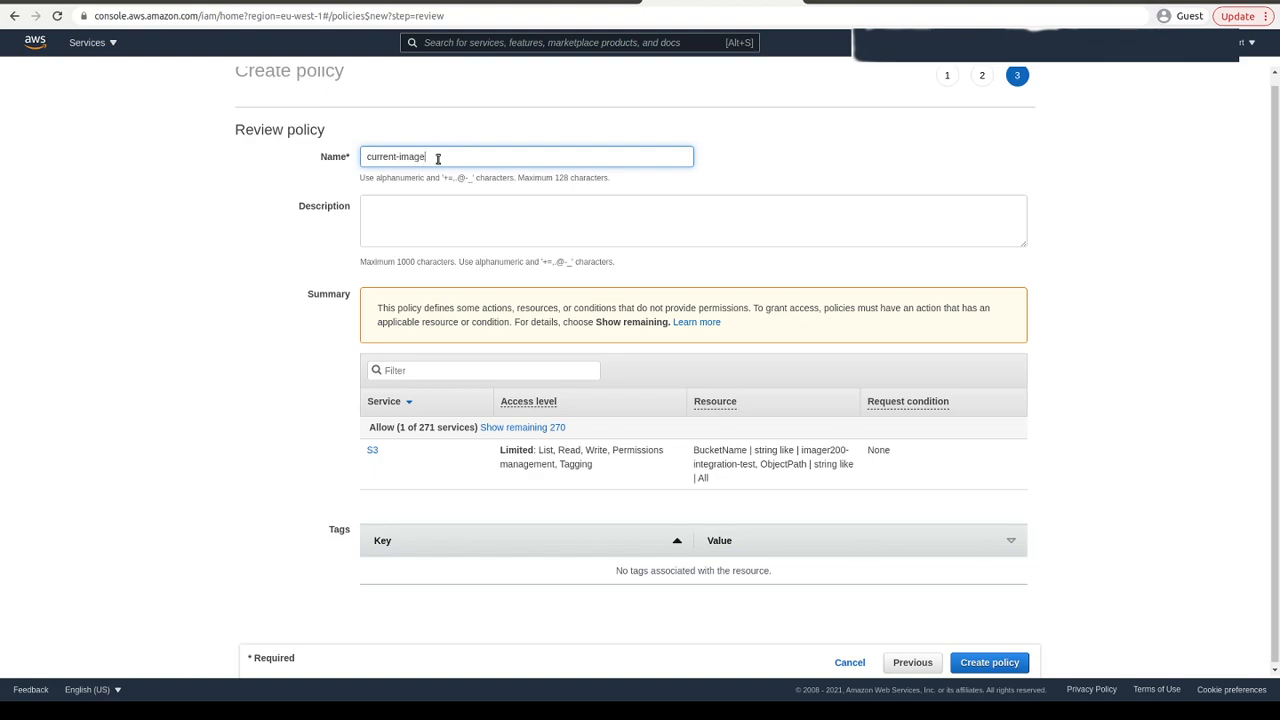
{"action": "type", "text": "r200-demo"}
{"action": "left_click_drag", "start_coordinate": [500, 152], "coordinate": [369, 140]}
{"action": "right_click", "coordinate": [401, 148]}
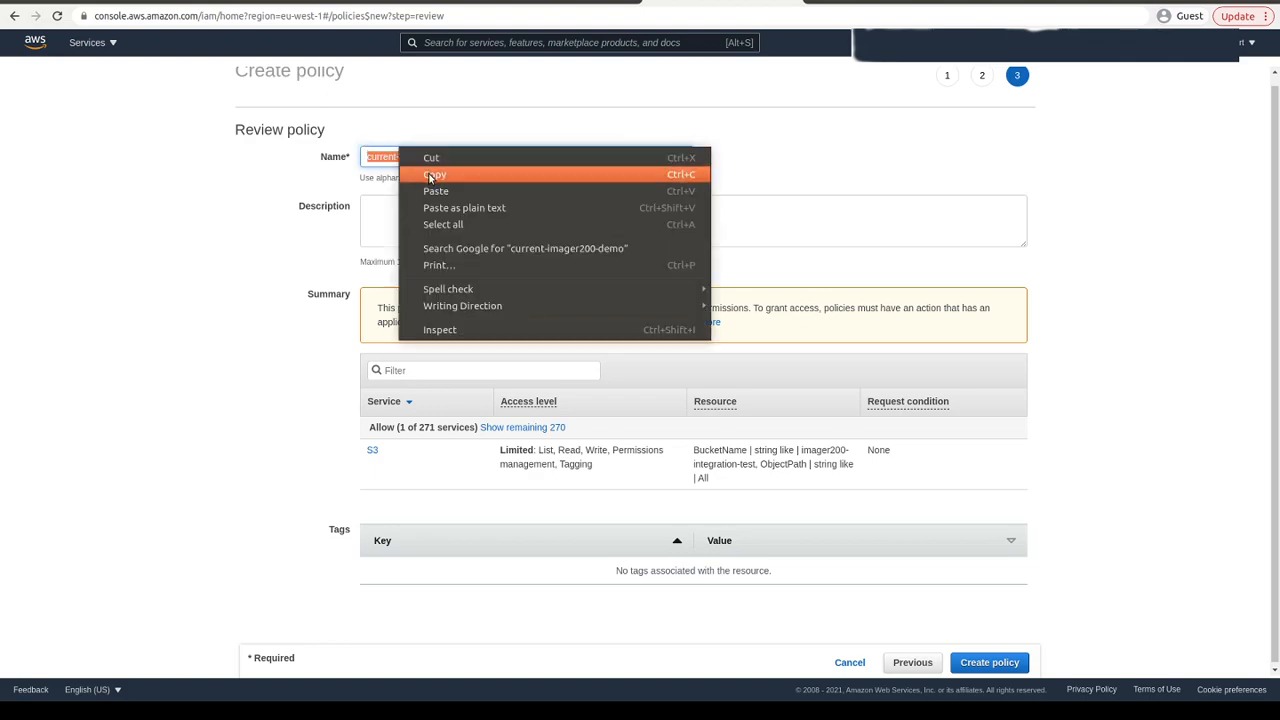
{"action": "left_click", "coordinate": [432, 175]}
{"action": "left_click", "coordinate": [962, 662]}
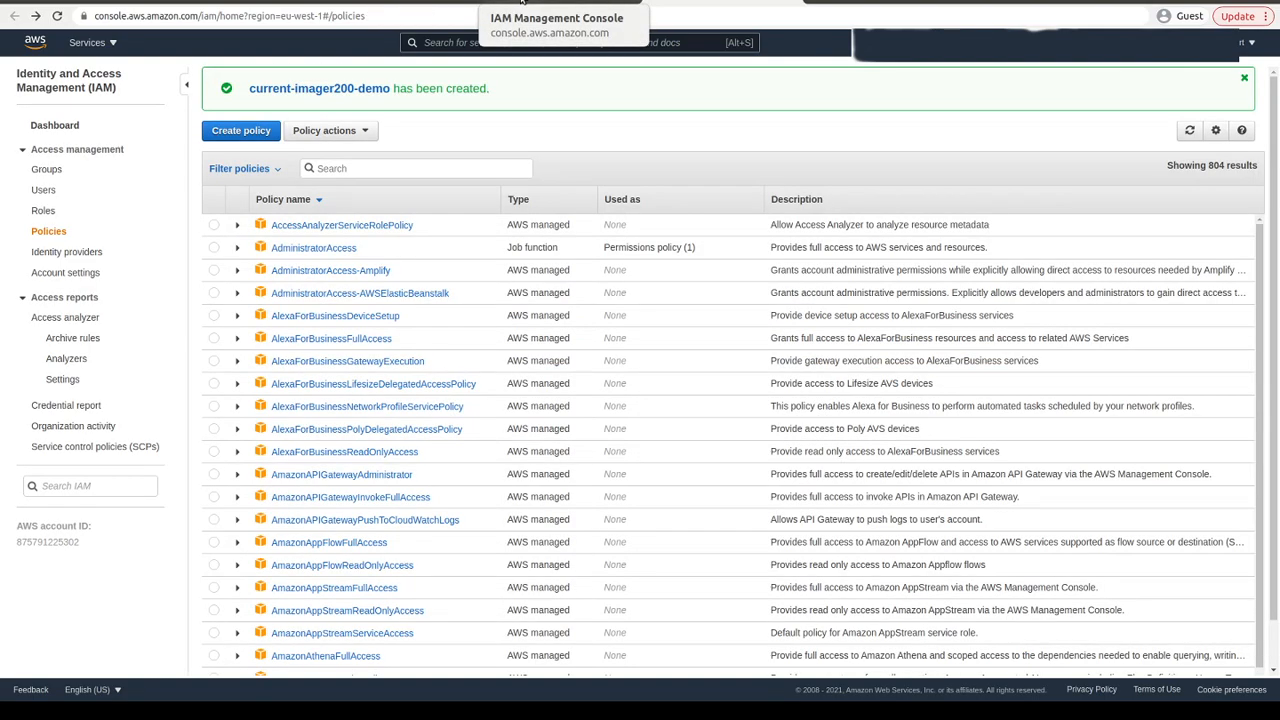
- Return to the Add user tab, reload it, and select the current-imager200-demo policy by searching for its name
{"action": "left_click", "coordinate": [521, 2]}
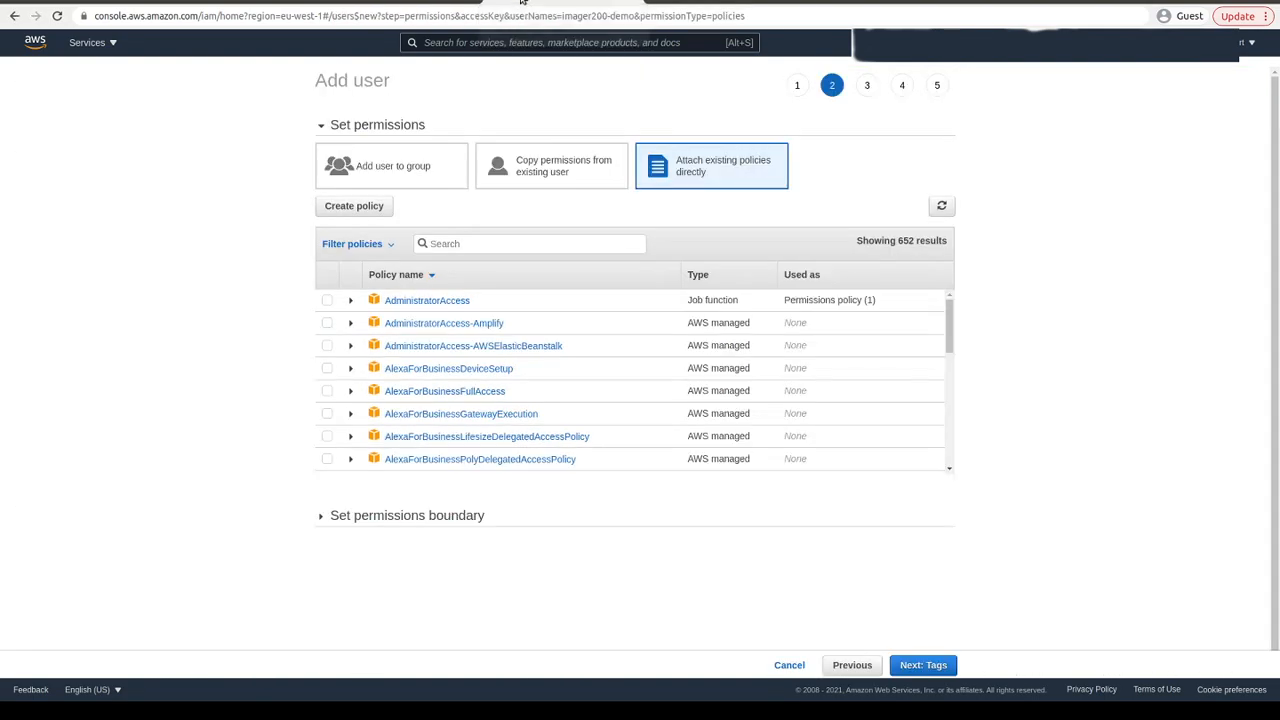
{"action": "left_click", "coordinate": [57, 17]}
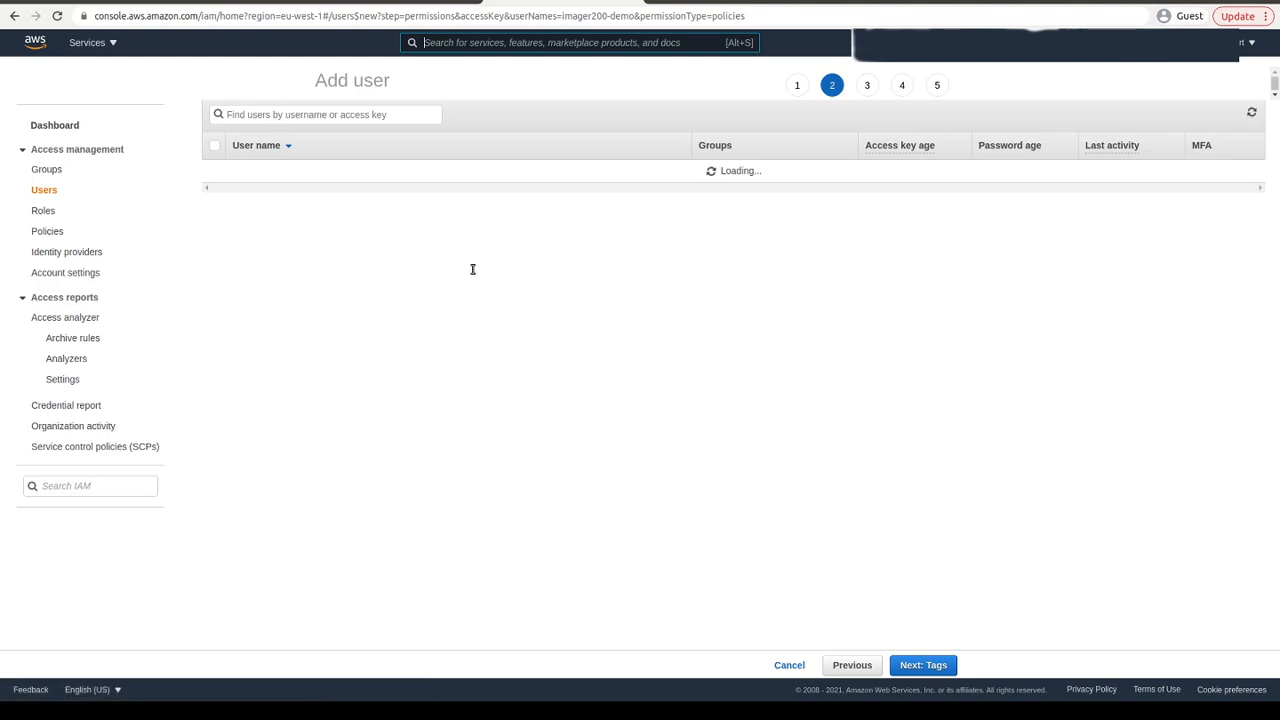
{"action": "left_click", "coordinate": [466, 242]}
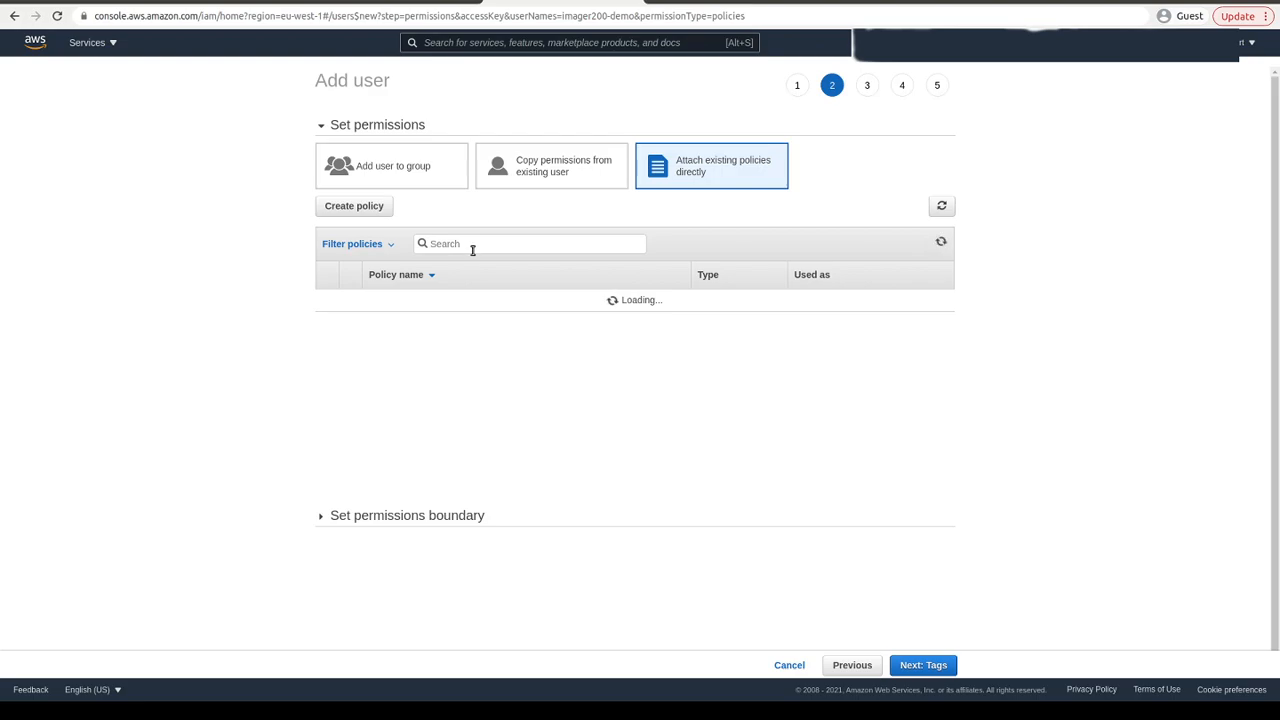
{"action": "left_click", "coordinate": [473, 249]}
{"action": "key", "text": "ctrl+v"}
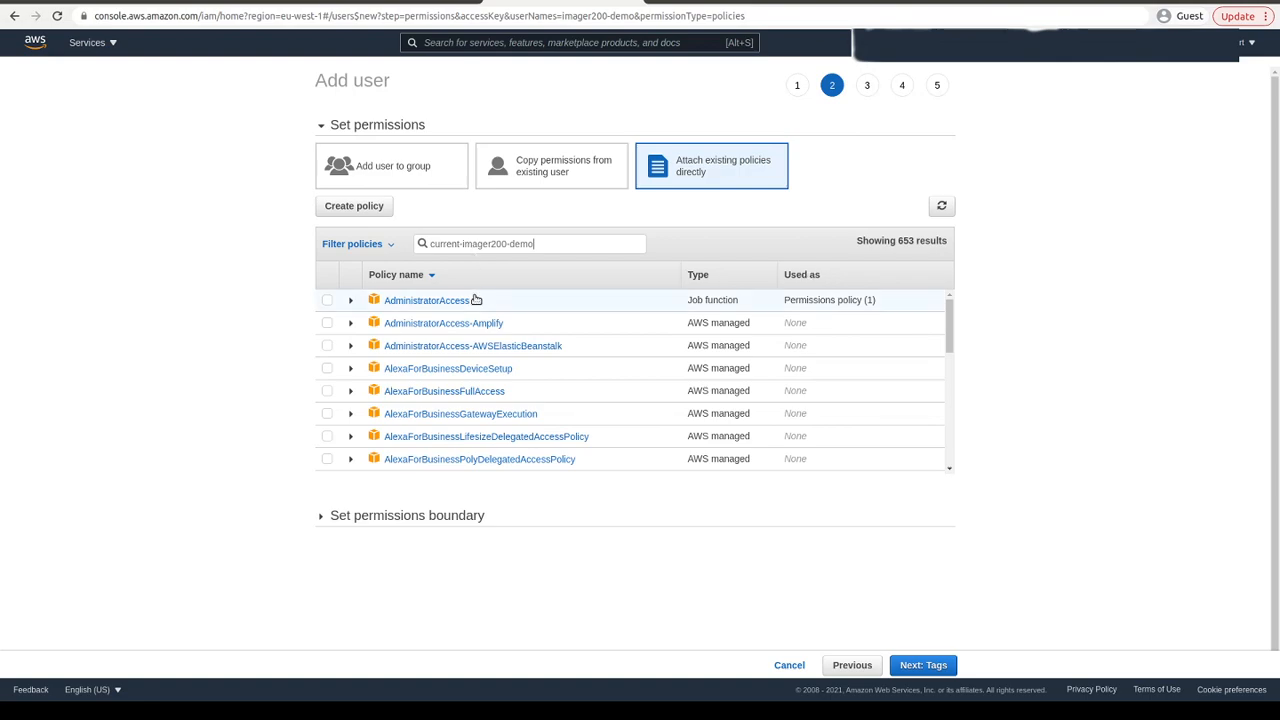
{"action": "left_click", "coordinate": [329, 301]}
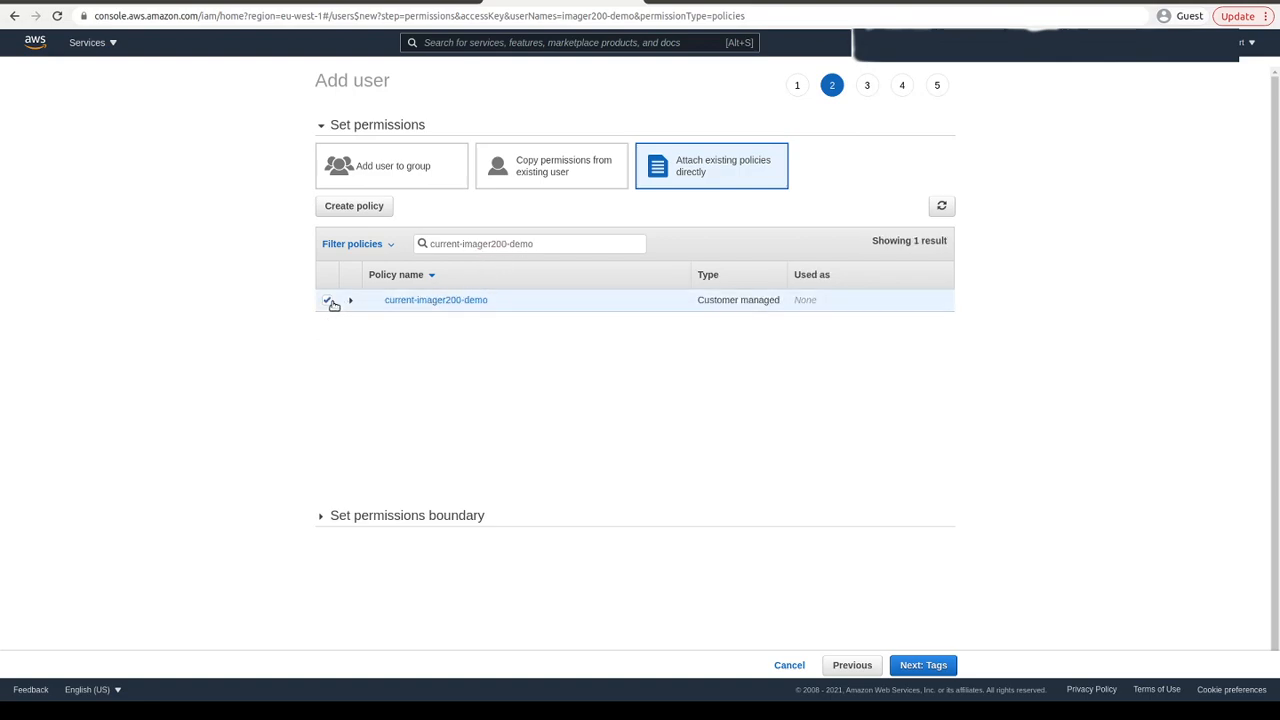
- Advance past permissions and tags to the review and create the imager200-demo user
{"action": "left_click", "coordinate": [923, 667]}
{"action": "left_click", "coordinate": [917, 667]}
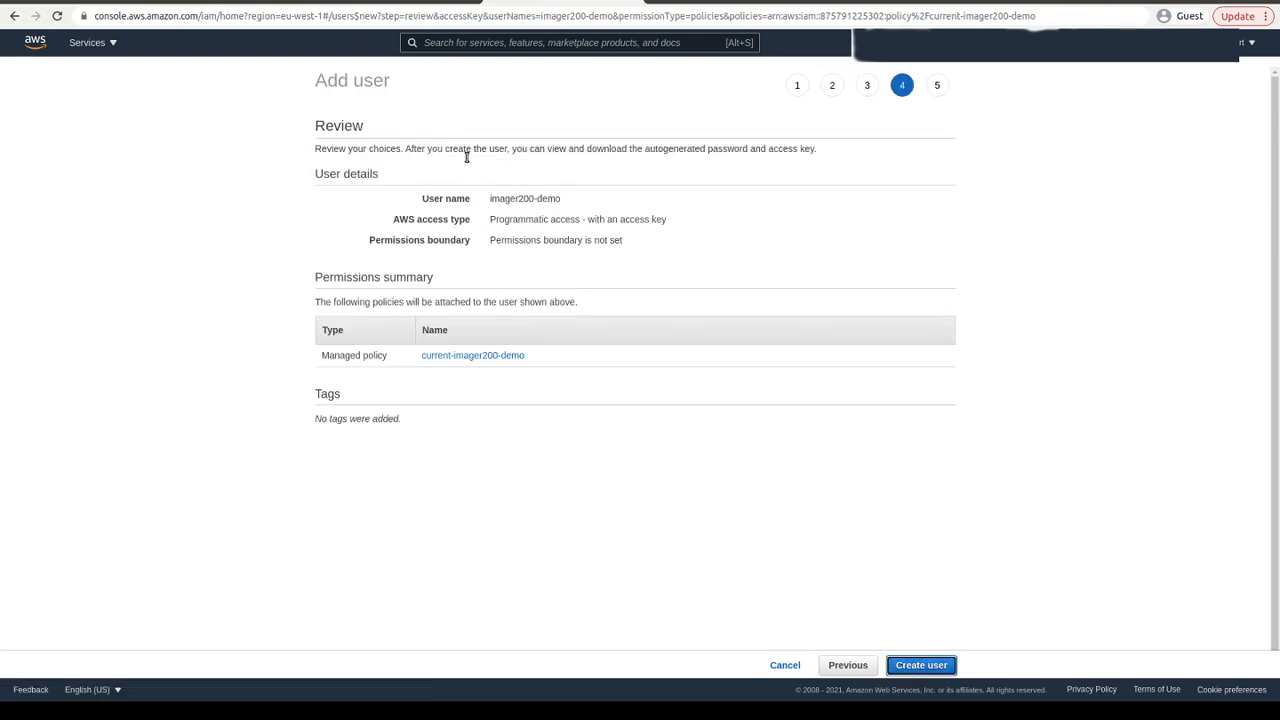
{"action": "left_click", "coordinate": [917, 667]}
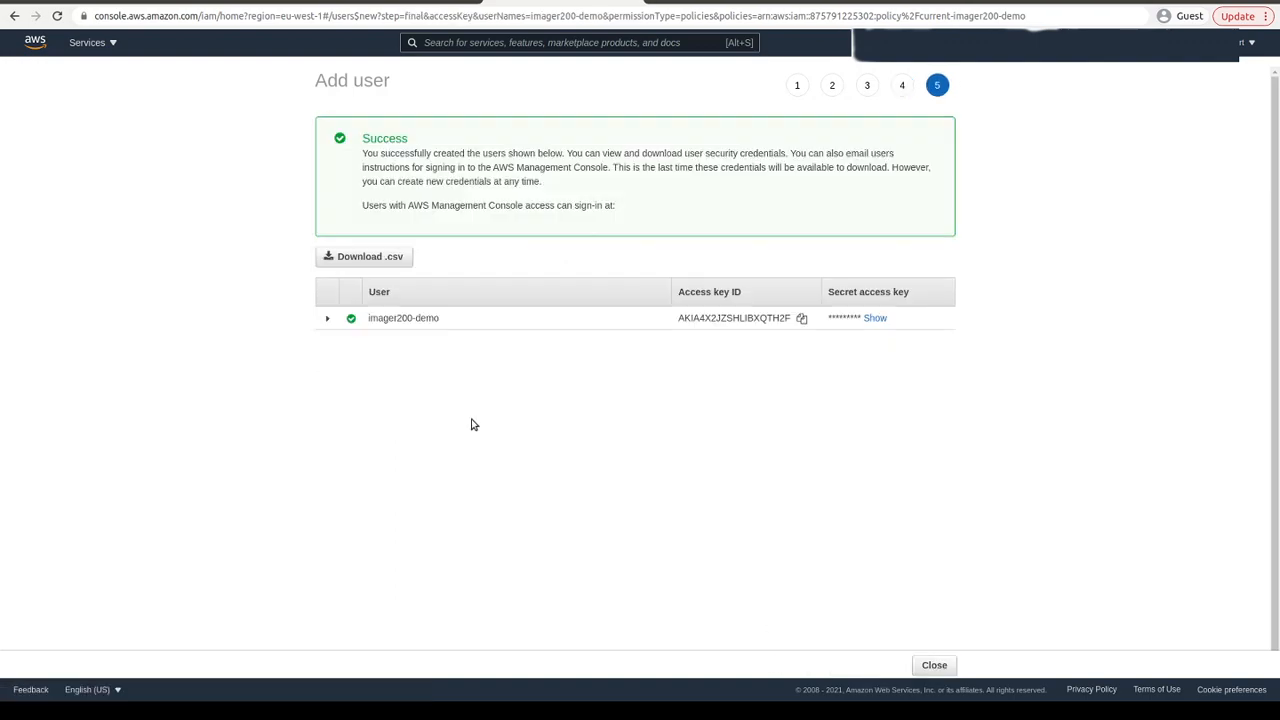
- Copy the new user's access key ID and paste it into the post operation's Aws Access Key Id field
{"action": "left_click", "coordinate": [801, 318]}
{"action": "left_click", "coordinate": [400, 3]}
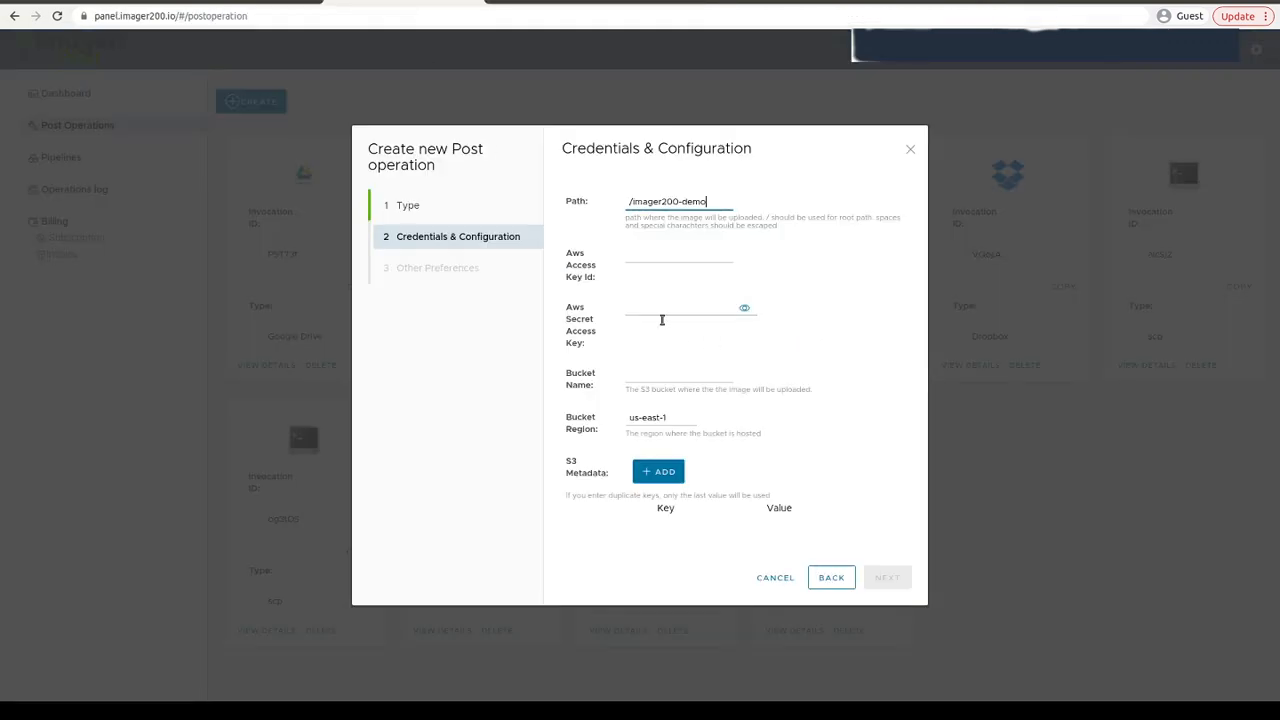
{"action": "right_click", "coordinate": [652, 259]}
{"action": "left_click", "coordinate": [689, 344]}
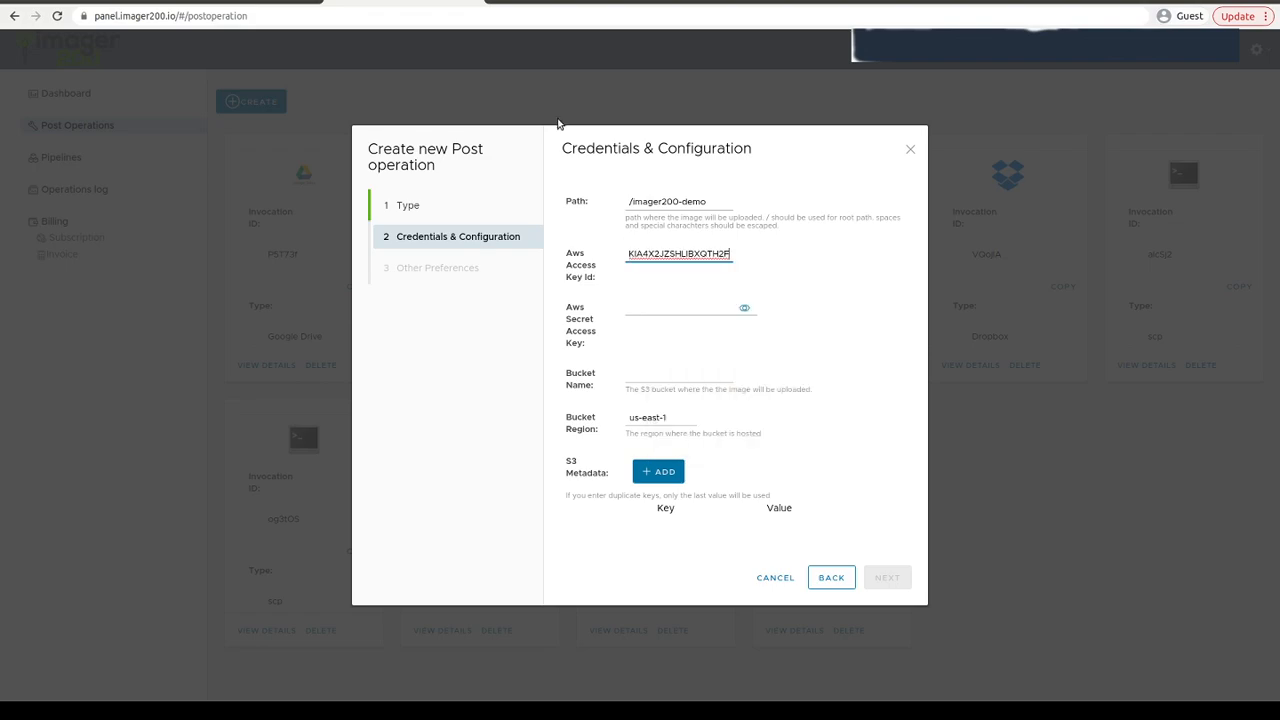
- Reveal and copy the user's secret access key and paste it into the Aws Secret Access Key field
{"action": "left_click", "coordinate": [585, 3]}
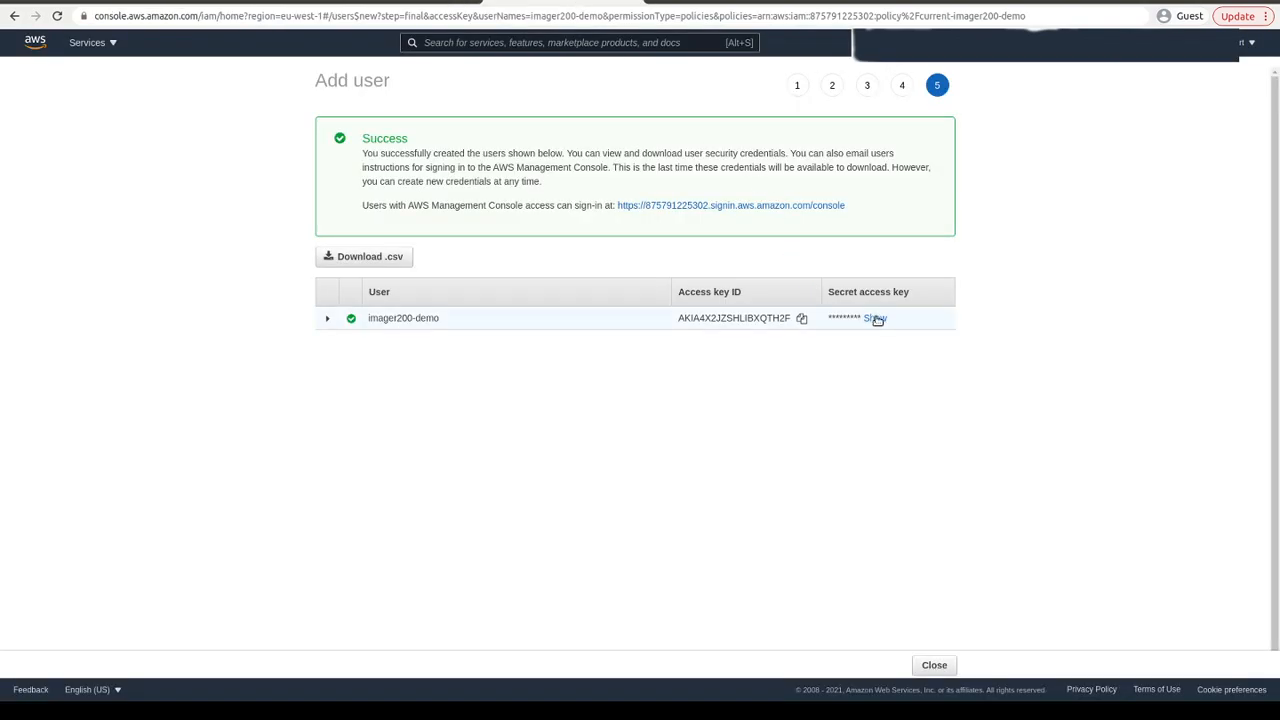
{"action": "left_click", "coordinate": [876, 319]}
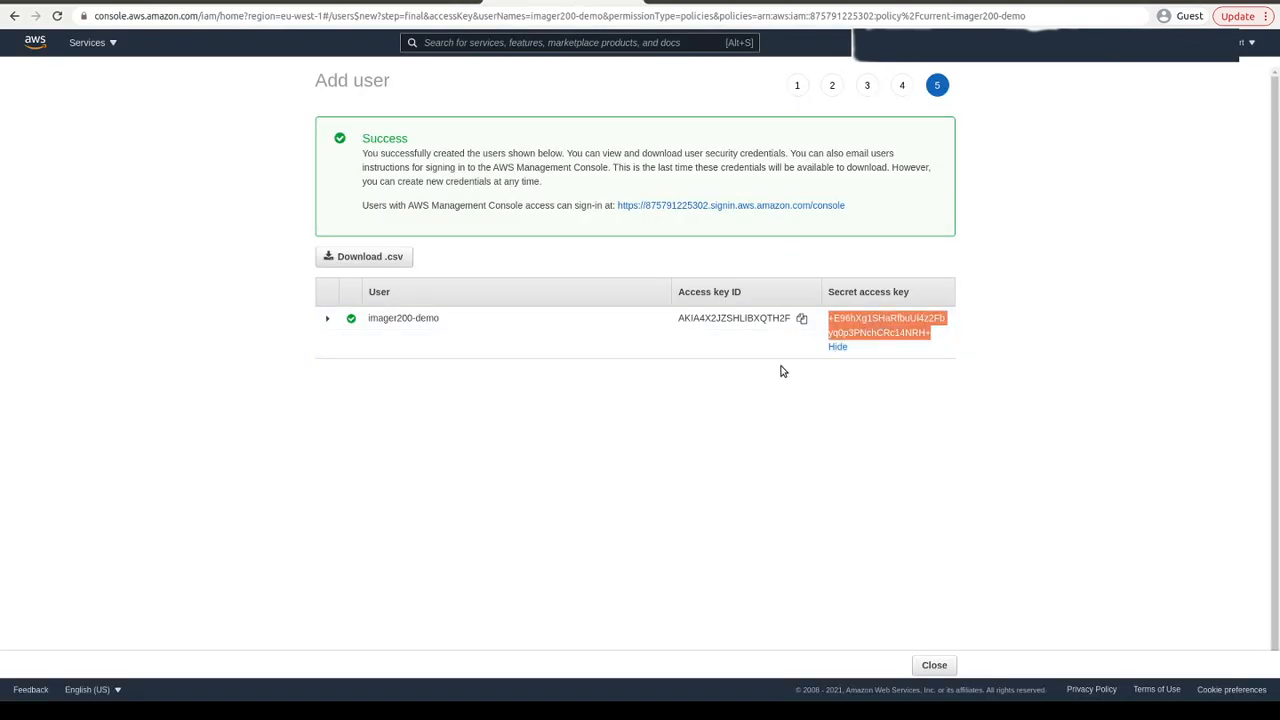
{"action": "right_click", "coordinate": [882, 328]}
{"action": "left_click", "coordinate": [895, 336]}
{"action": "left_click", "coordinate": [391, 3]}
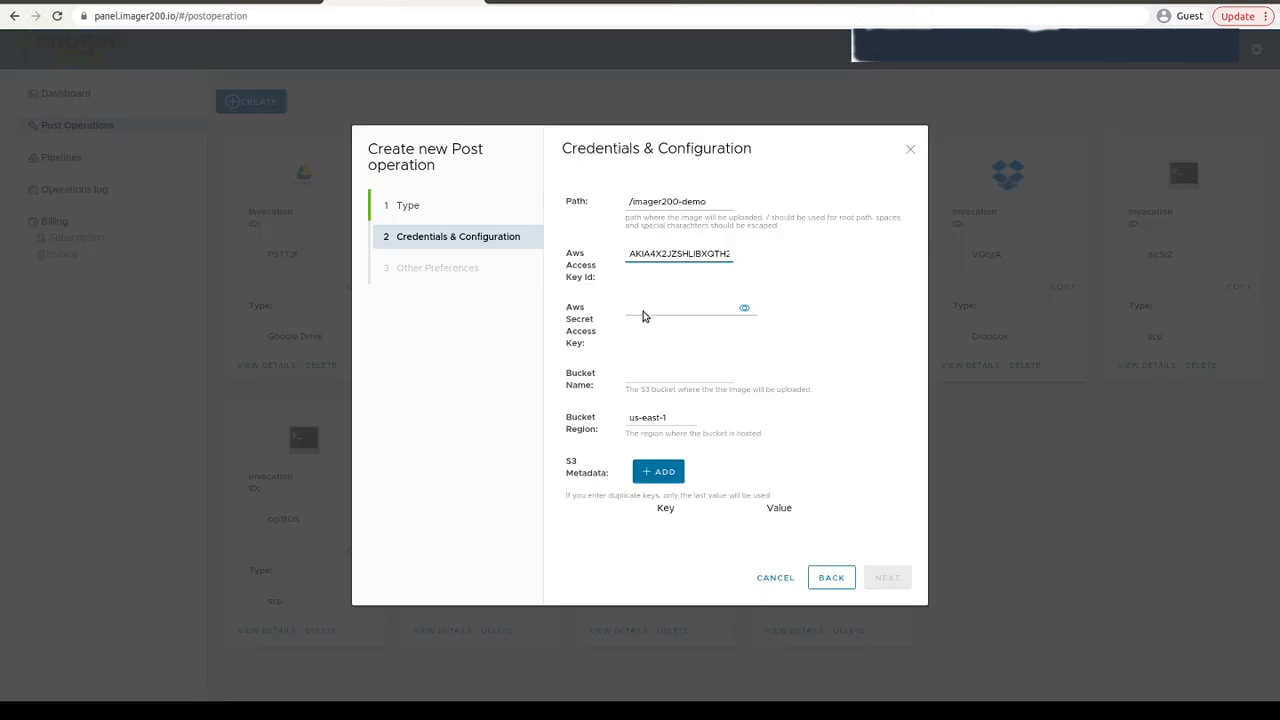
{"action": "left_click", "coordinate": [676, 306]}
{"action": "right_click", "coordinate": [674, 306]}
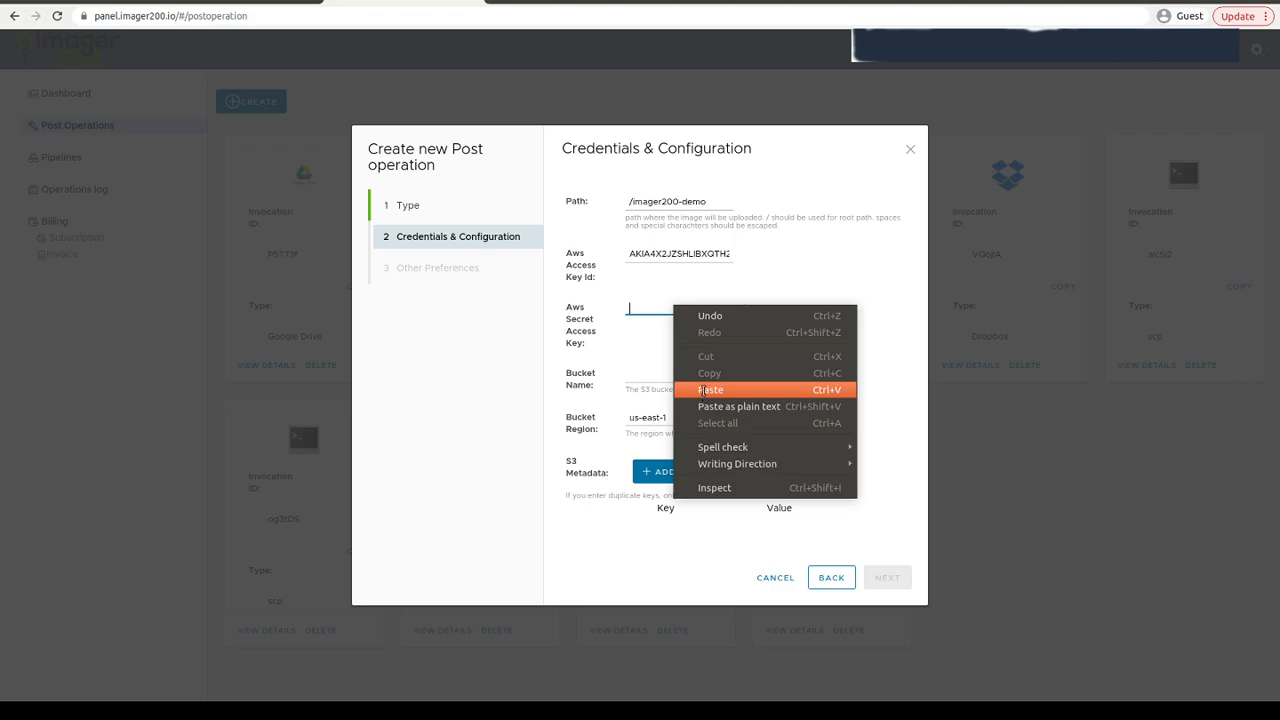
{"action": "left_click", "coordinate": [706, 391]}
- Paste the bucket name imager200-integration-t into the Bucket Name field
{"action": "left_click", "coordinate": [654, 378]}
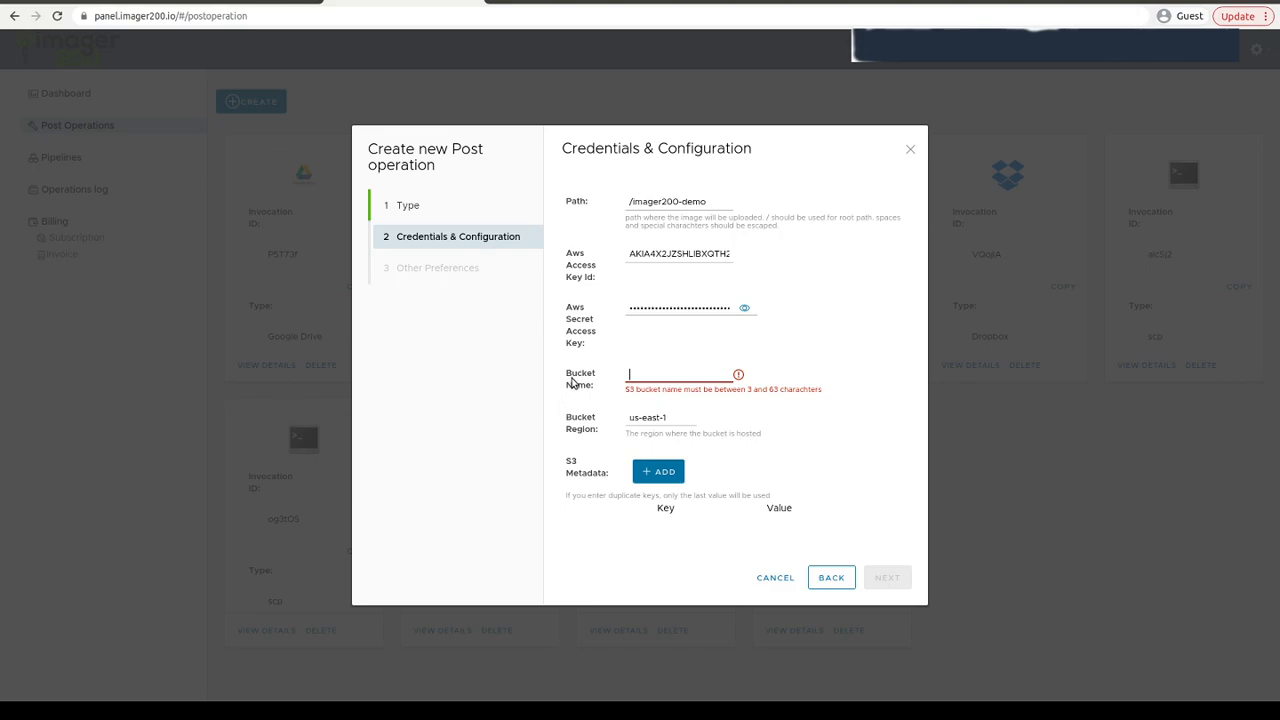
{"action": "right_click", "coordinate": [656, 369]}
{"action": "left_click", "coordinate": [694, 455]}
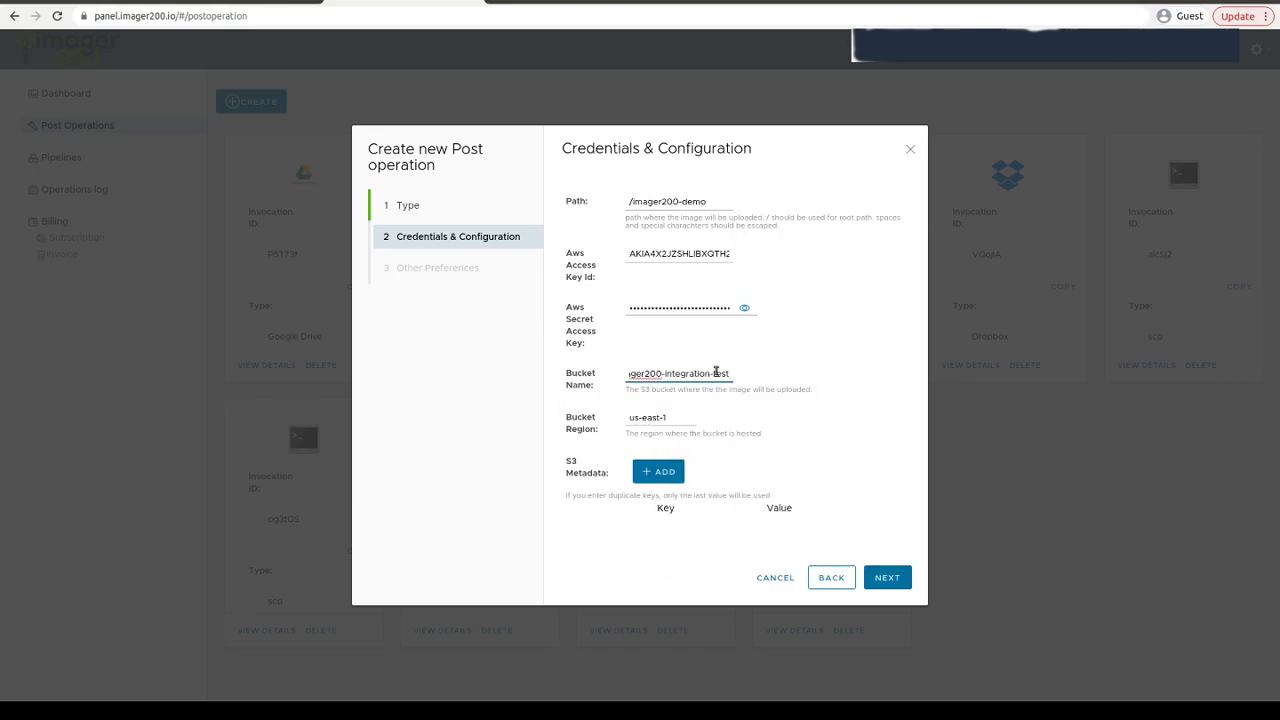
{"action": "left_click_drag", "start_coordinate": [685, 372], "coordinate": [549, 374]}
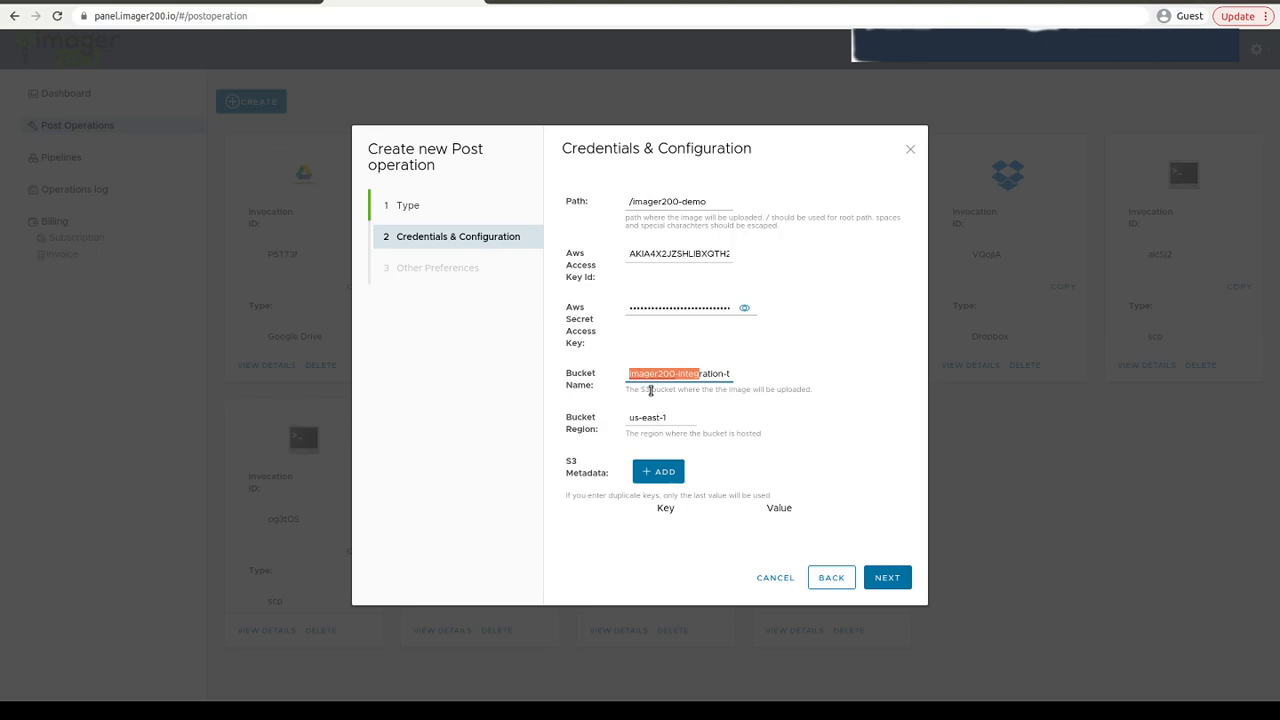
{"action": "left_click", "coordinate": [645, 373]}
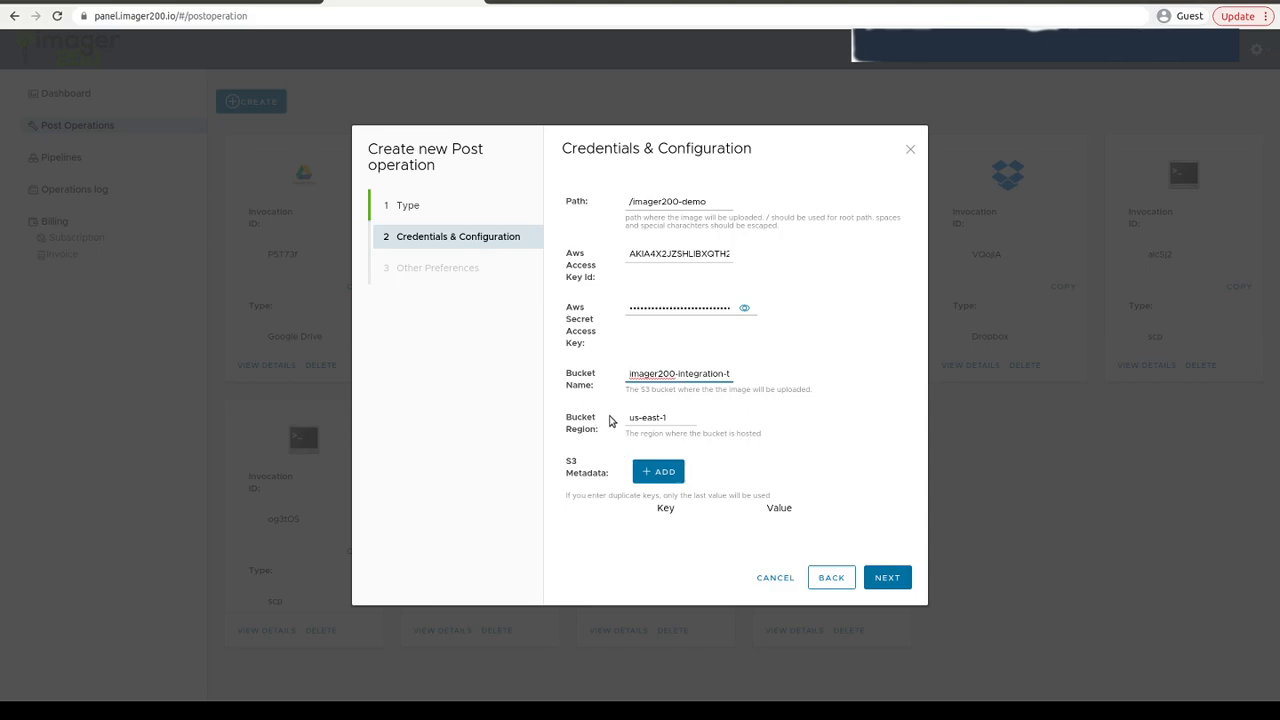
- Add an S3 metadata entry with key x-amz-acl and value public-read
{"action": "left_click", "coordinate": [657, 472]}
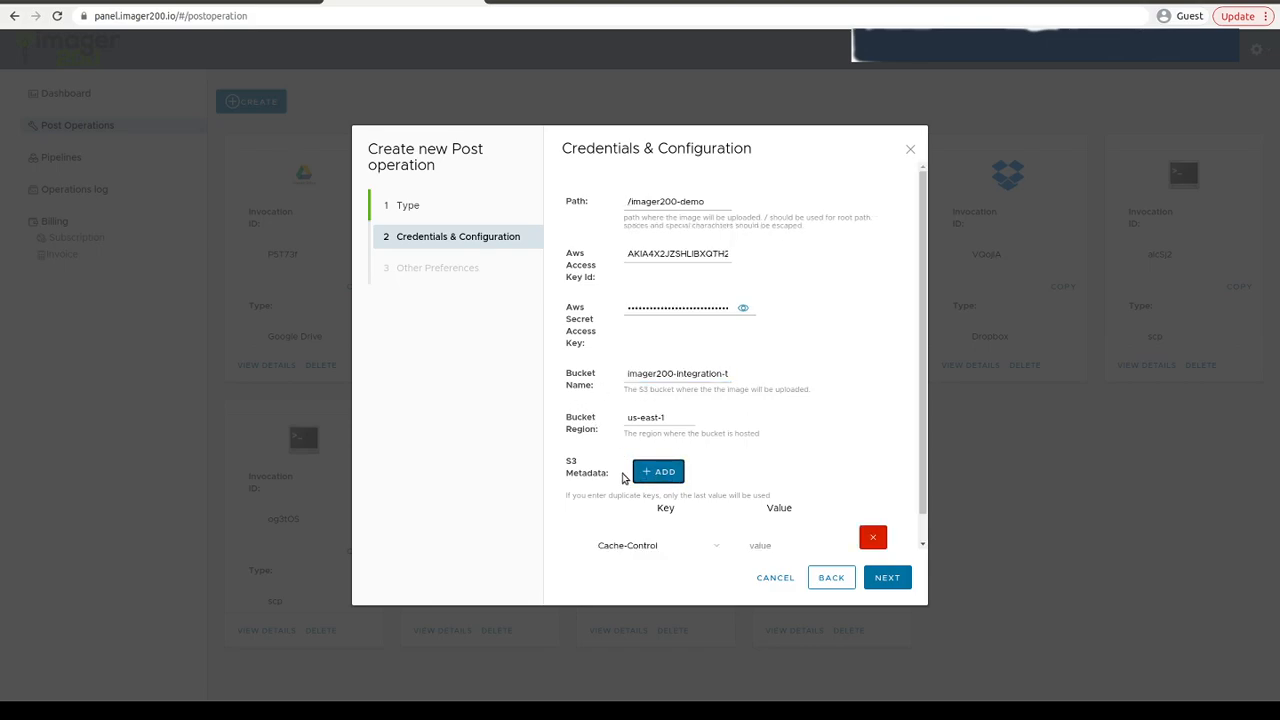
{"action": "scroll", "coordinate": [615, 490], "scroll_direction": "down", "scroll_amount": 1}
{"action": "left_click", "coordinate": [659, 518]}
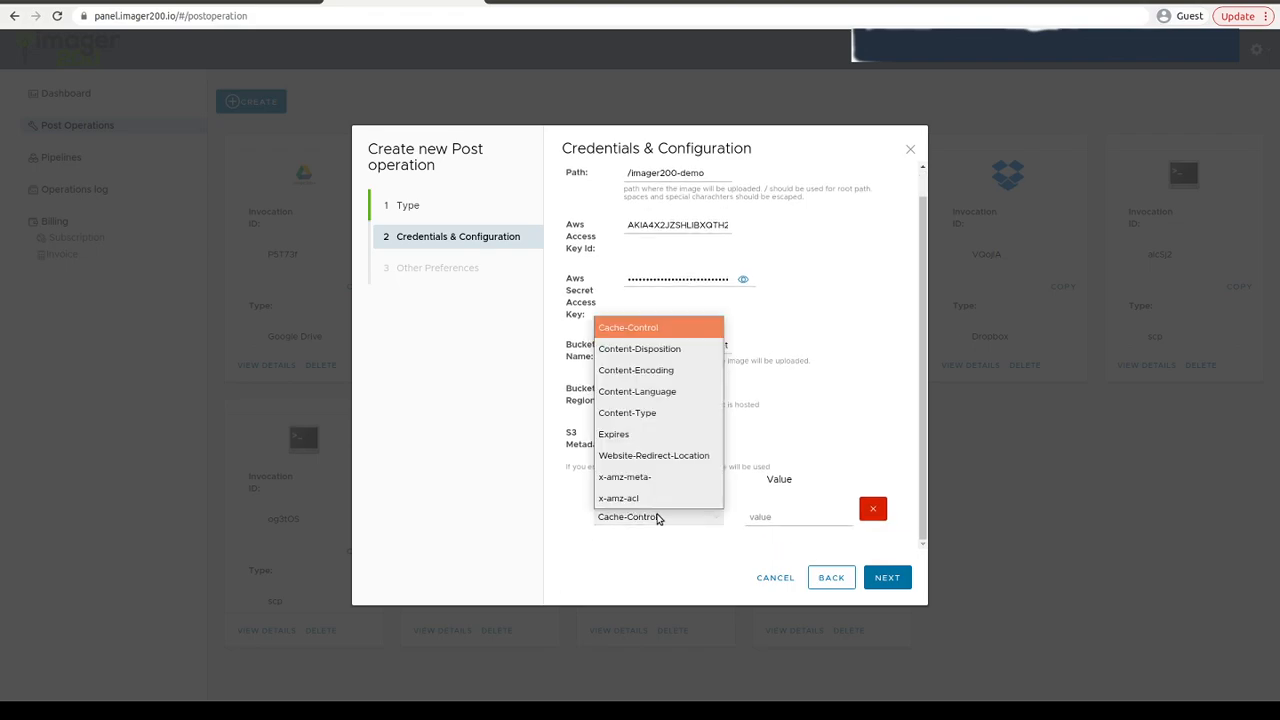
{"action": "left_click", "coordinate": [645, 499]}
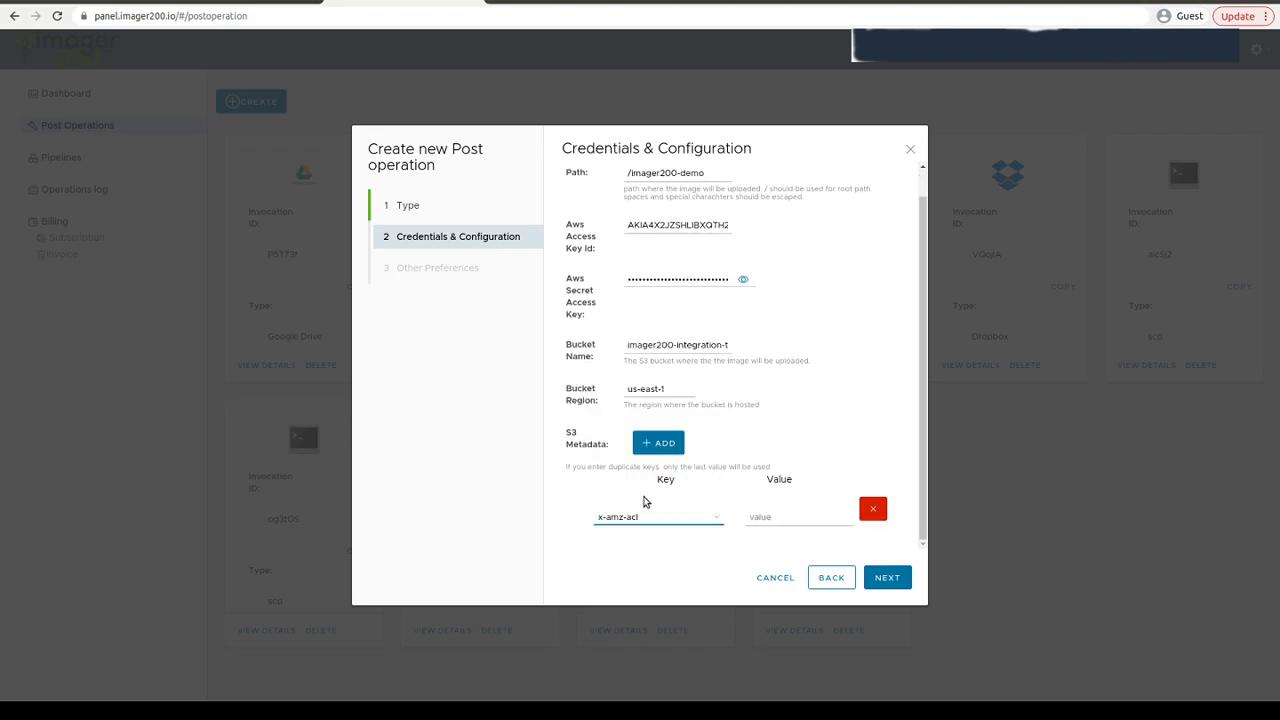
{"action": "left_click", "coordinate": [783, 516]}
{"action": "type", "text": "puy"}
{"action": "key", "text": "BackSpace"}
{"action": "key", "text": "BackSpace"}
{"action": "key", "text": "BackSpace"}
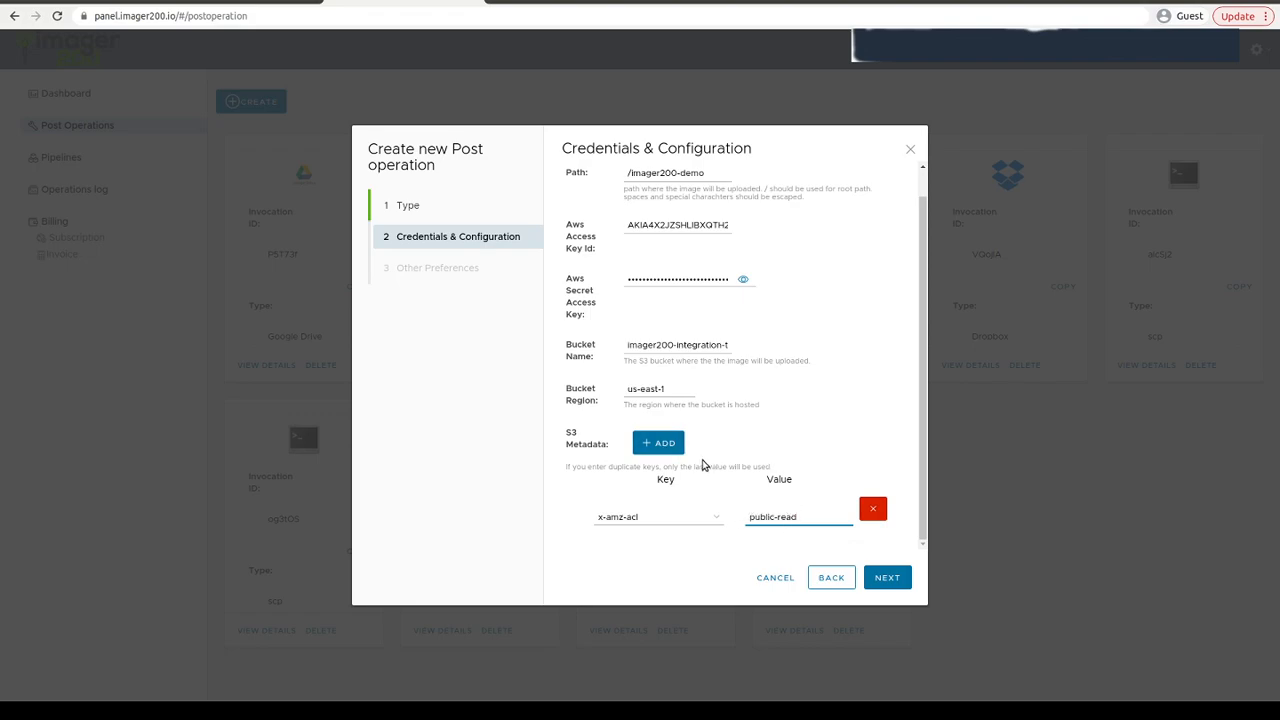
- Continue to Other Preferences and finish creating the S3 post operation
{"action": "left_click", "coordinate": [636, 519]}
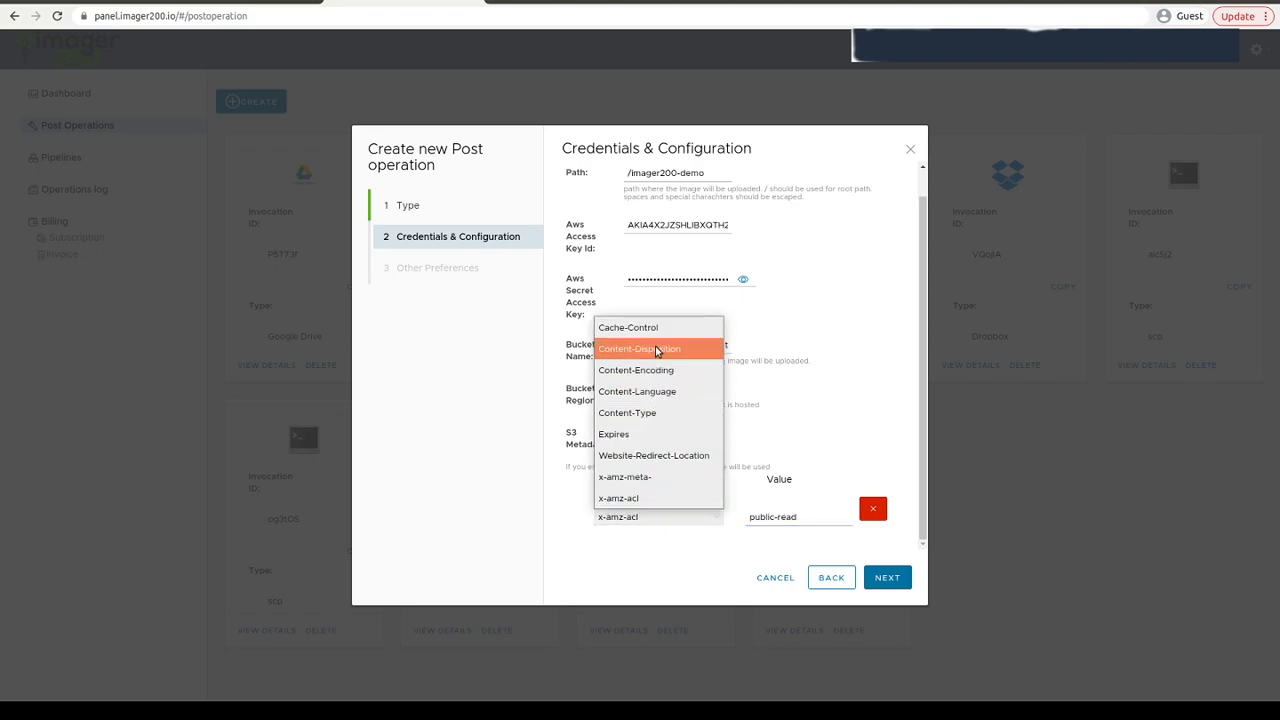
{"action": "left_click", "coordinate": [644, 496]}
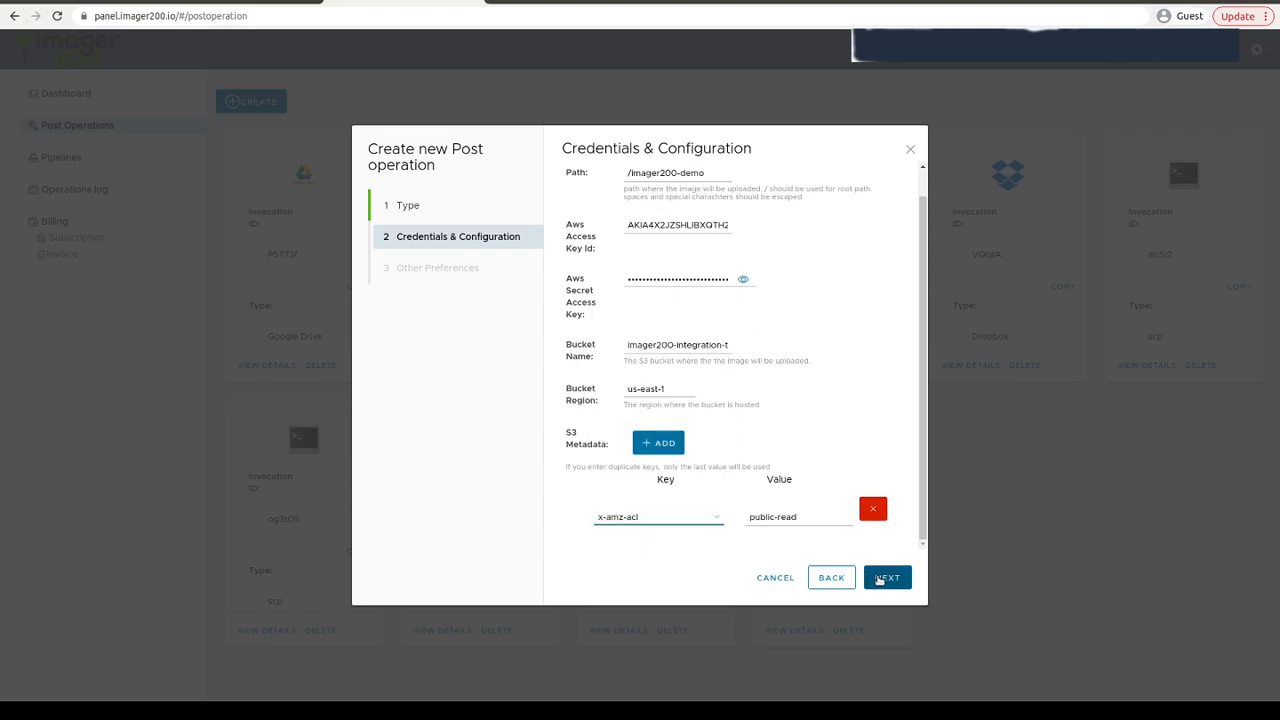
{"action": "scroll", "coordinate": [711, 426], "scroll_direction": "up", "scroll_amount": 1}
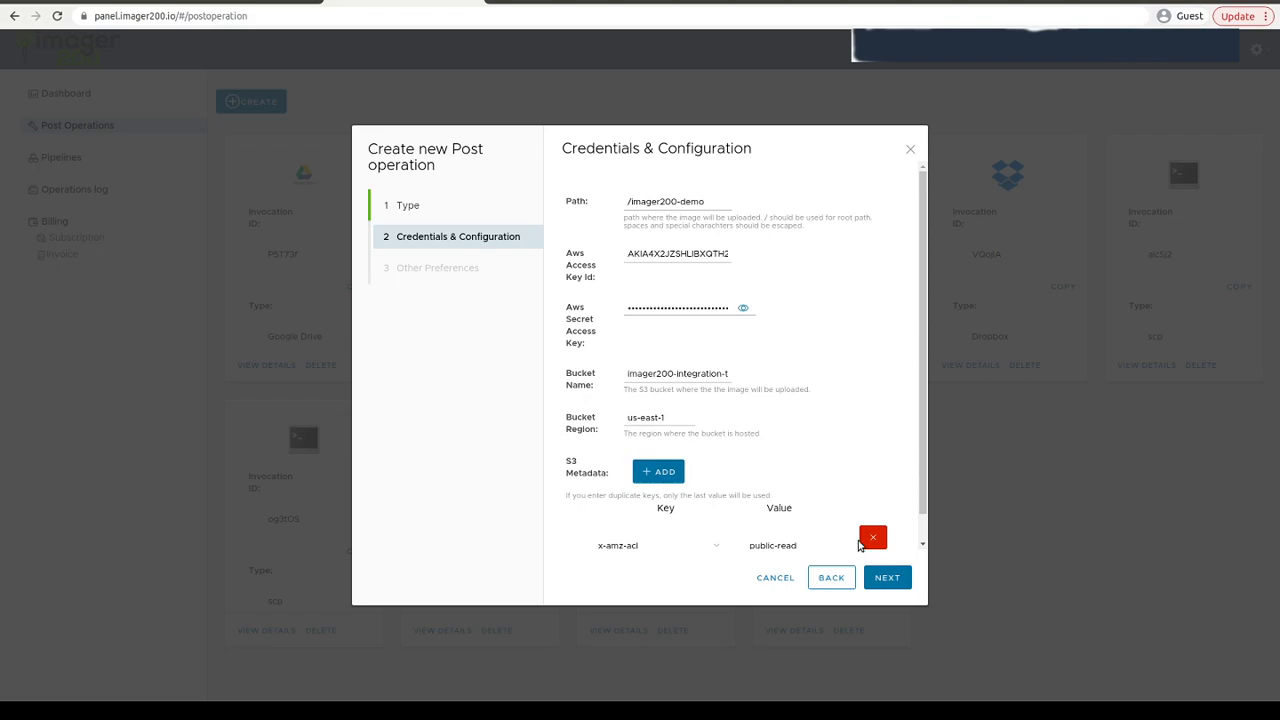
{"action": "left_click", "coordinate": [887, 577]}
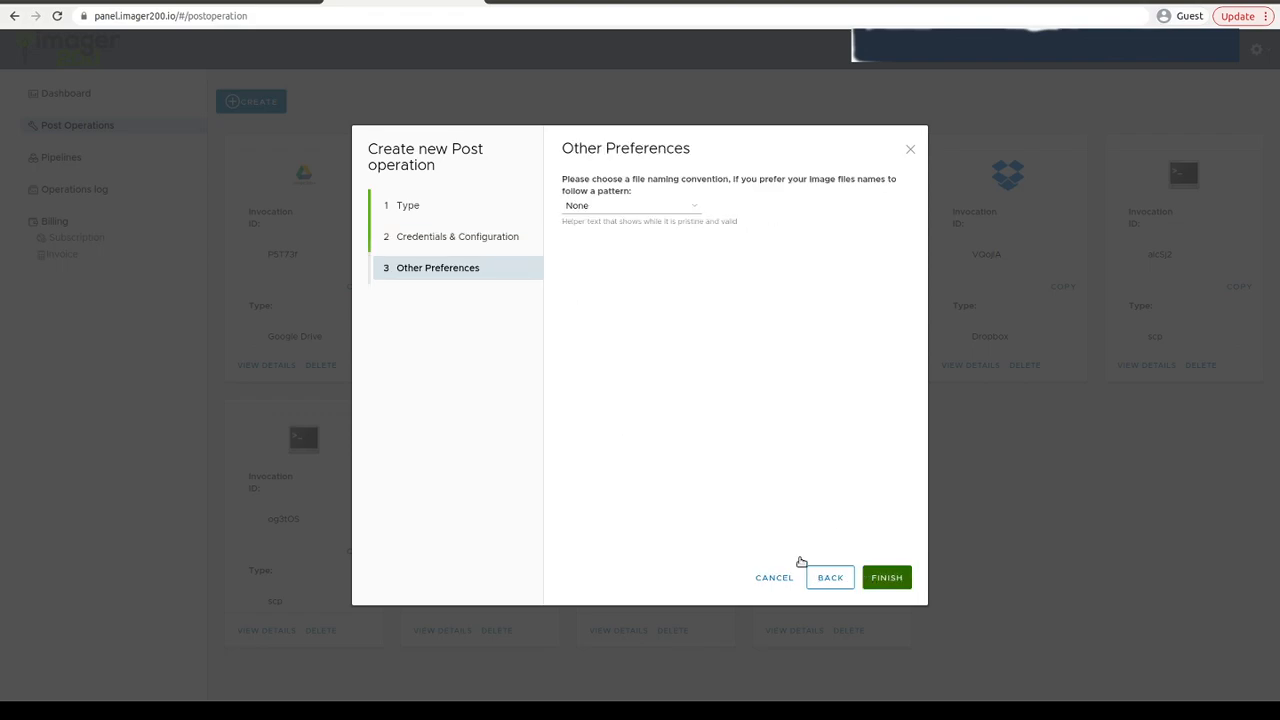
{"action": "left_click", "coordinate": [903, 582]}
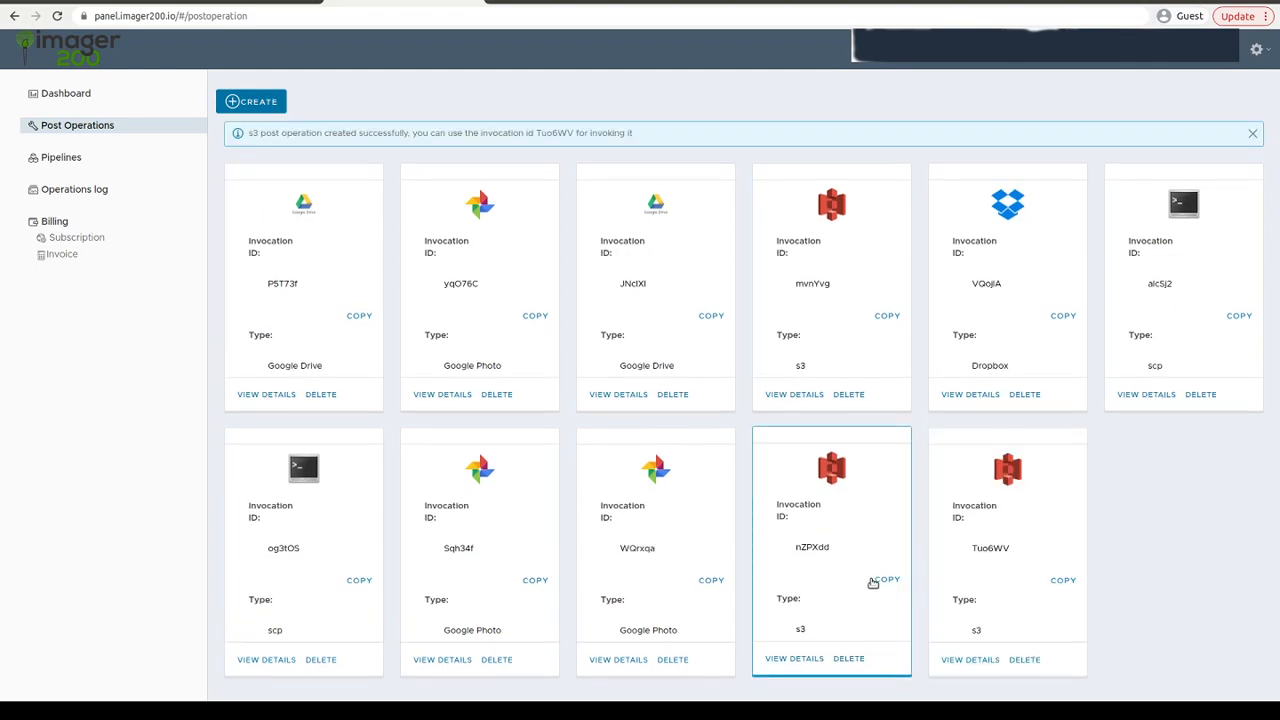
- Copy the new post operation's invocation ID Tuo6WV and clear the terminal
{"action": "left_click", "coordinate": [1062, 580]}
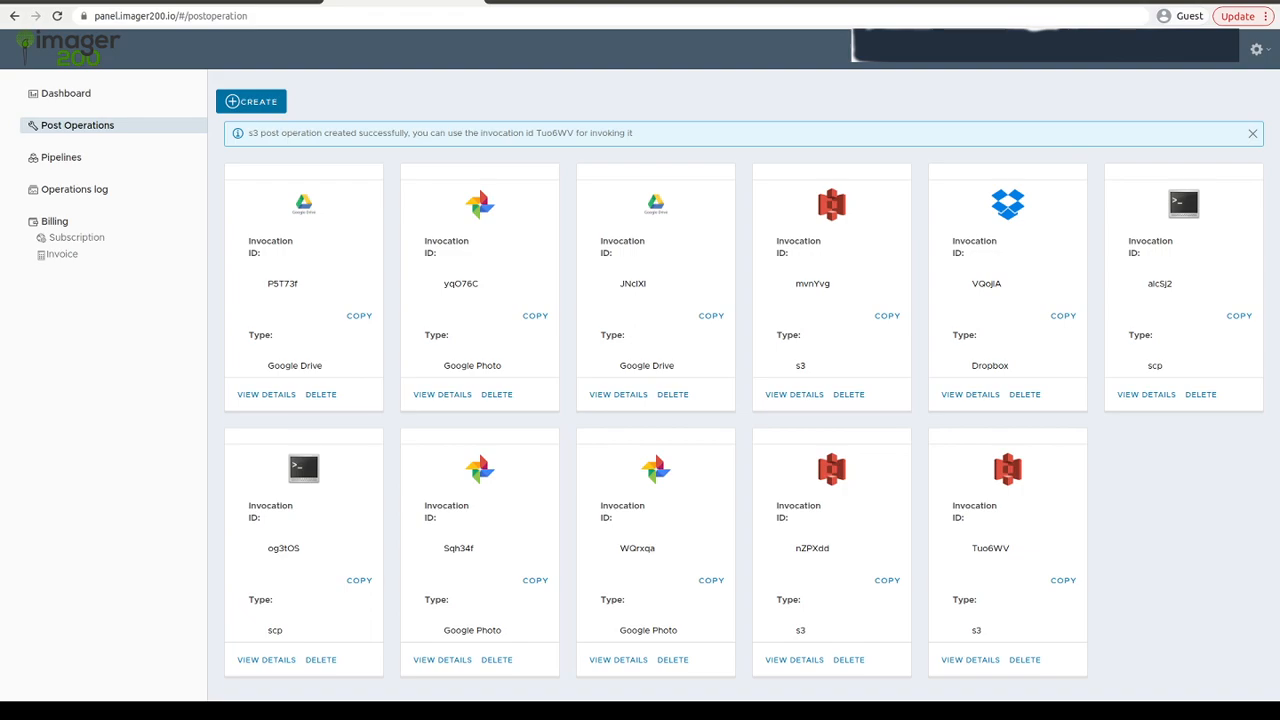
{"action": "key", "text": "alt+Tab"}
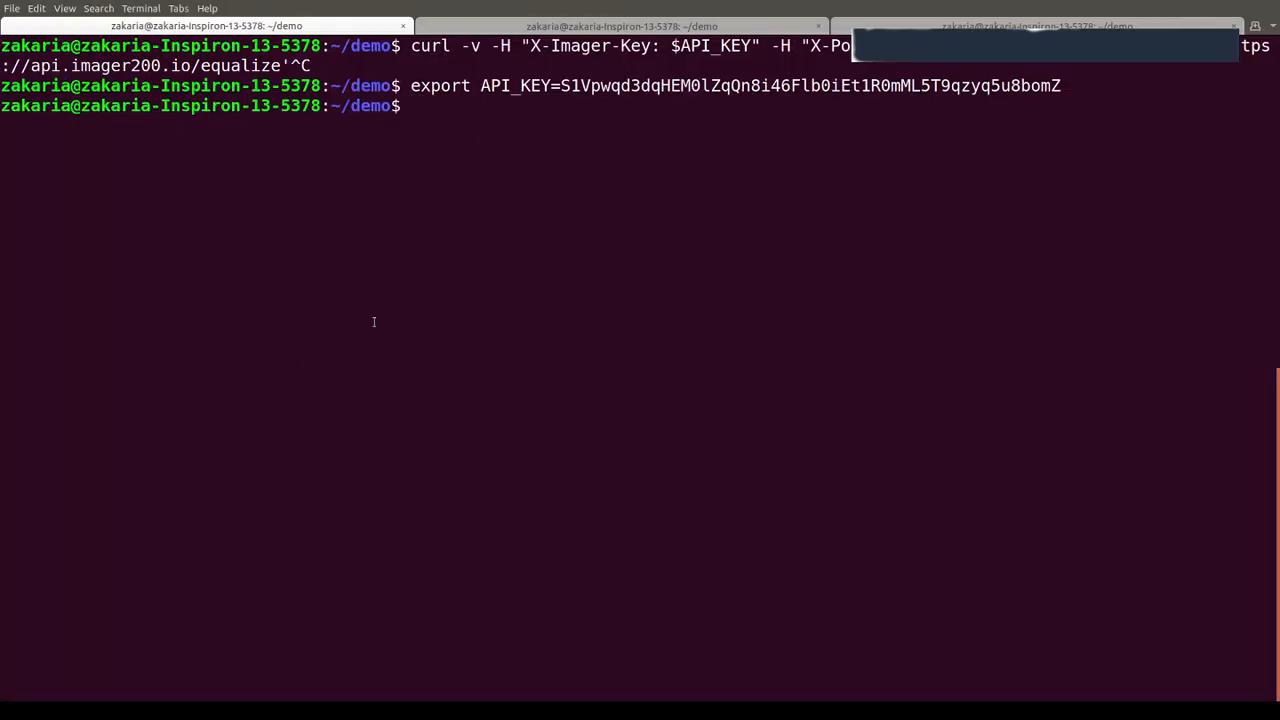
{"action": "type", "text": "clear"}
{"action": "key", "text": "Return"}
- Recall the previous equalize curl command and paste Tuo6WV as its X-PostOp-Id header value
{"action": "key", "text": "Up"}
{"action": "key", "text": "Up"}
{"action": "key", "text": "Up"}
{"action": "key", "text": "Up"}
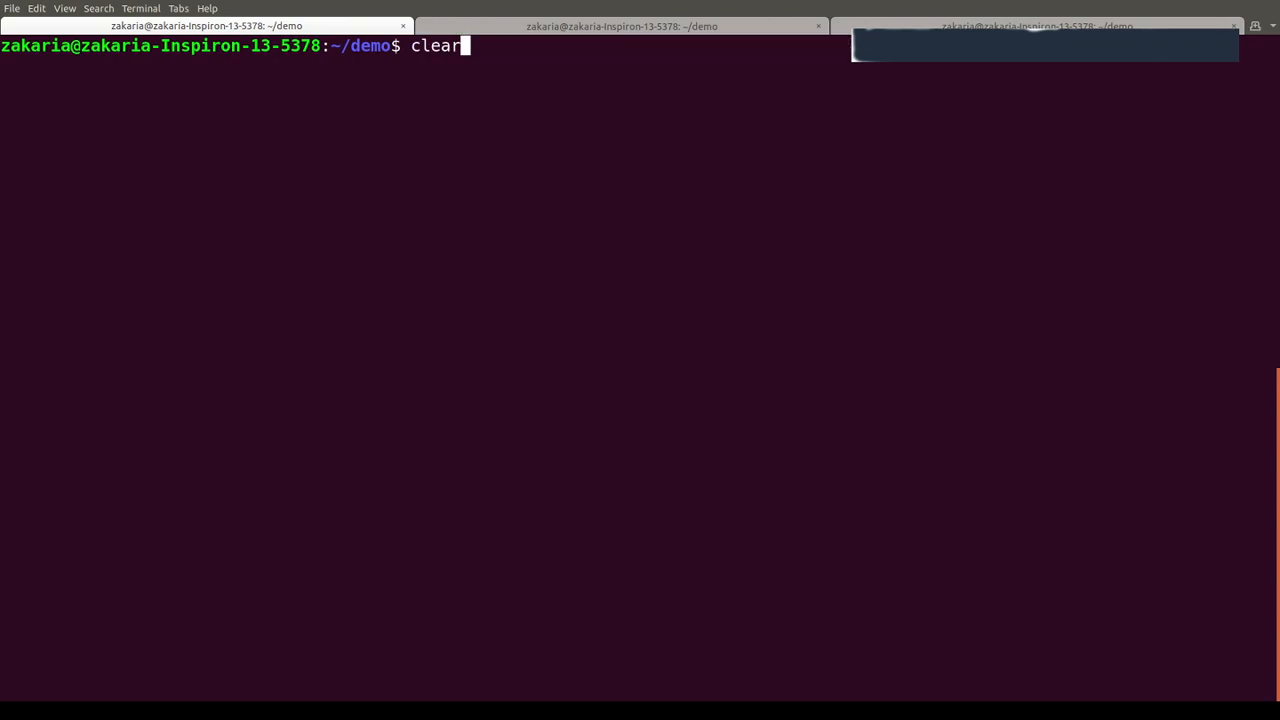
{"action": "key", "text": "Left"}
{"action": "key", "text": "Left"}
{"action": "key", "text": "Left"}
{"action": "key", "text": "Left"}
{"action": "key", "text": "Left"}
{"action": "key", "text": "Left"}
{"action": "key", "text": "Left"}
{"action": "key", "text": "Left"}
{"action": "key", "text": "Left"}
{"action": "key", "text": "Left"}
{"action": "key", "text": "Left"}
{"action": "key", "text": "Left"}
{"action": "key", "text": "Left"}
{"action": "key", "text": "Left"}
{"action": "key", "text": "Left"}
{"action": "key", "text": "Left"}
{"action": "key", "text": "Left"}
{"action": "key", "text": "Left"}
{"action": "key", "text": "Left"}
{"action": "key", "text": "Left"}
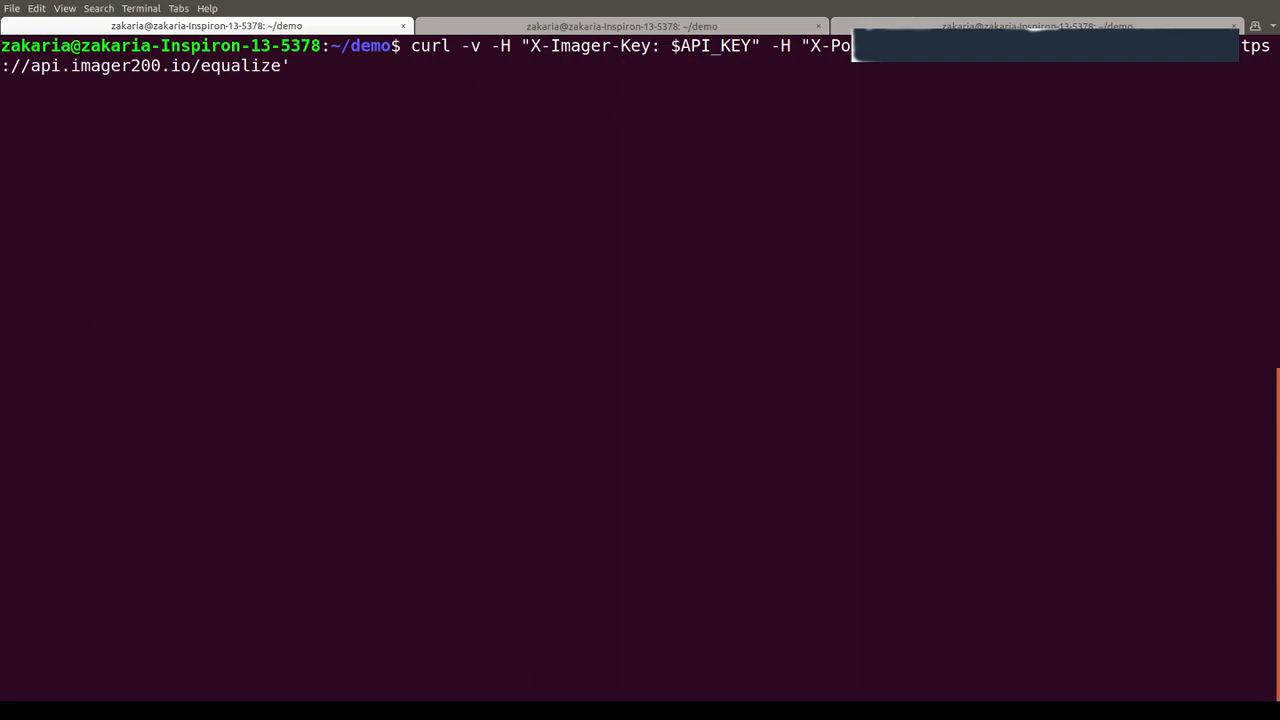
{"action": "right_click", "coordinate": [941, 63]}
{"action": "left_click", "coordinate": [952, 84]}
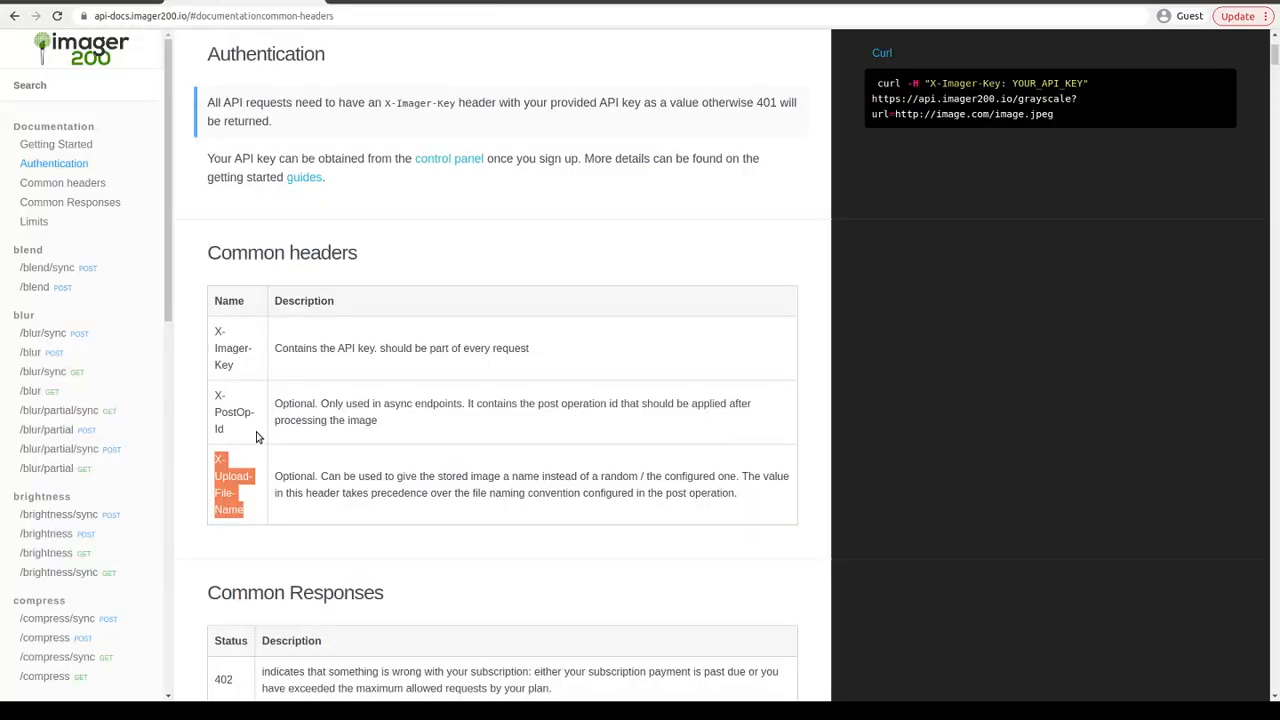
- Copy the X-Upload-File-Name header name from the API docs' common headers table
{"action": "right_click", "coordinate": [255, 478]}
{"action": "left_click", "coordinate": [270, 488]}
{"action": "left_click", "coordinate": [233, 470]}
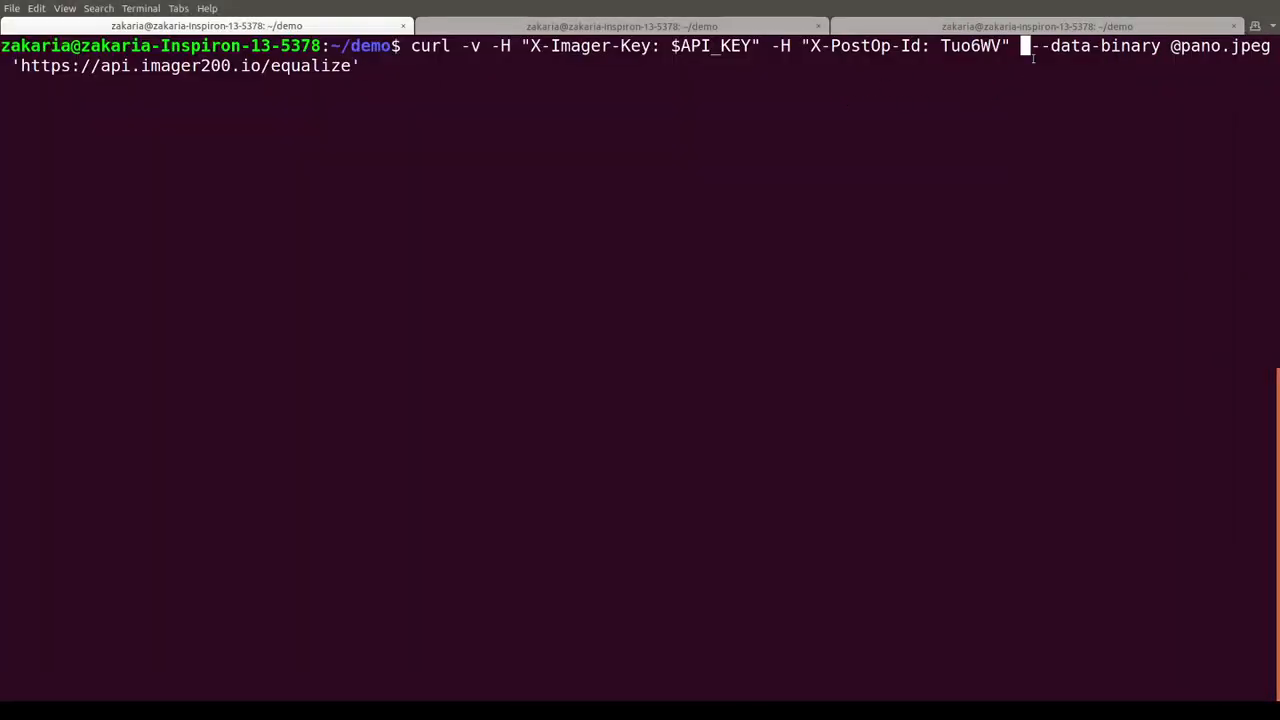
- Add an X-Upload-File-Name header with value imager200-demo-equalize to the curl command
{"action": "type", "text": "-H \"\""}
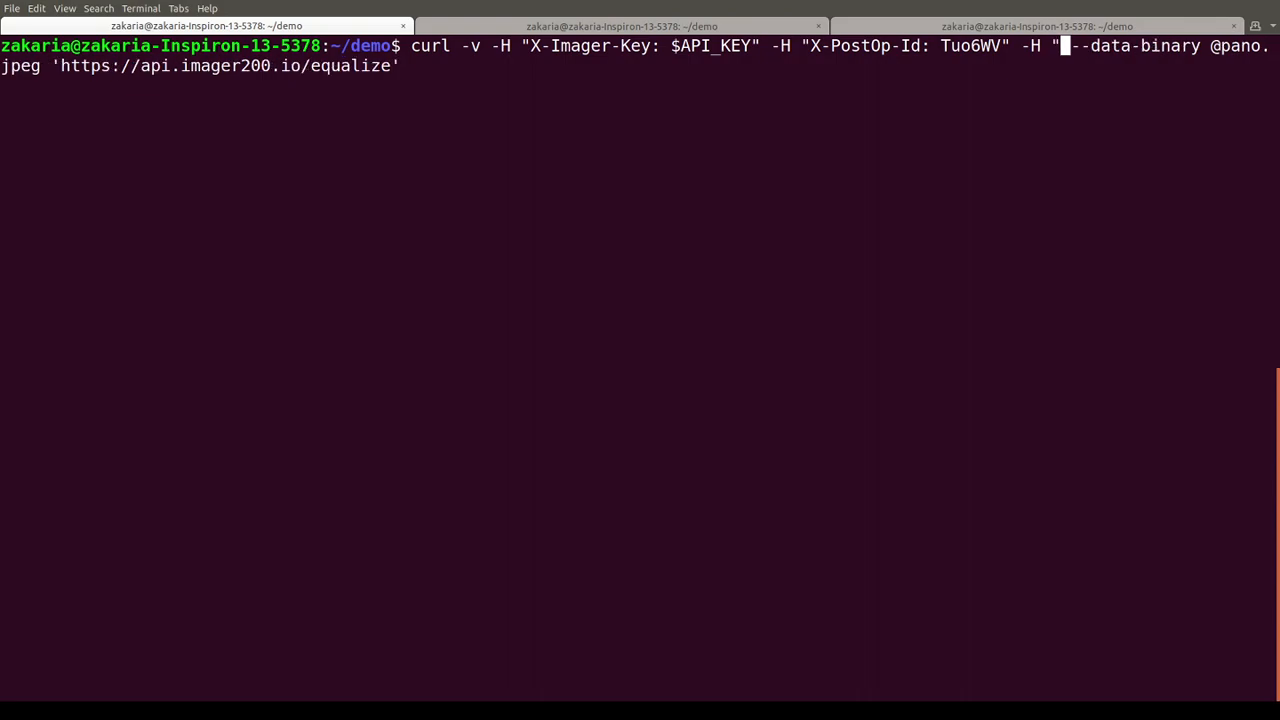
{"action": "key", "text": "Left"}
{"action": "key", "text": "Left"}
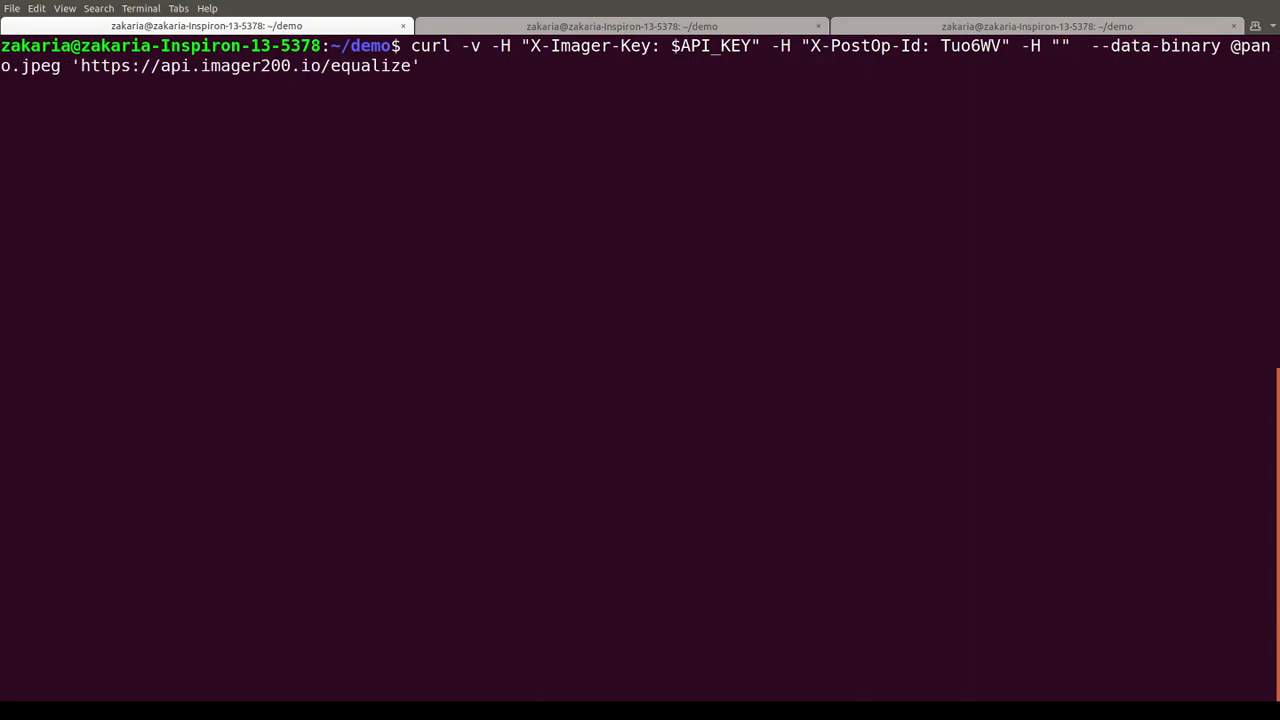
{"action": "right_click", "coordinate": [1065, 45]}
{"action": "left_click", "coordinate": [1077, 79]}
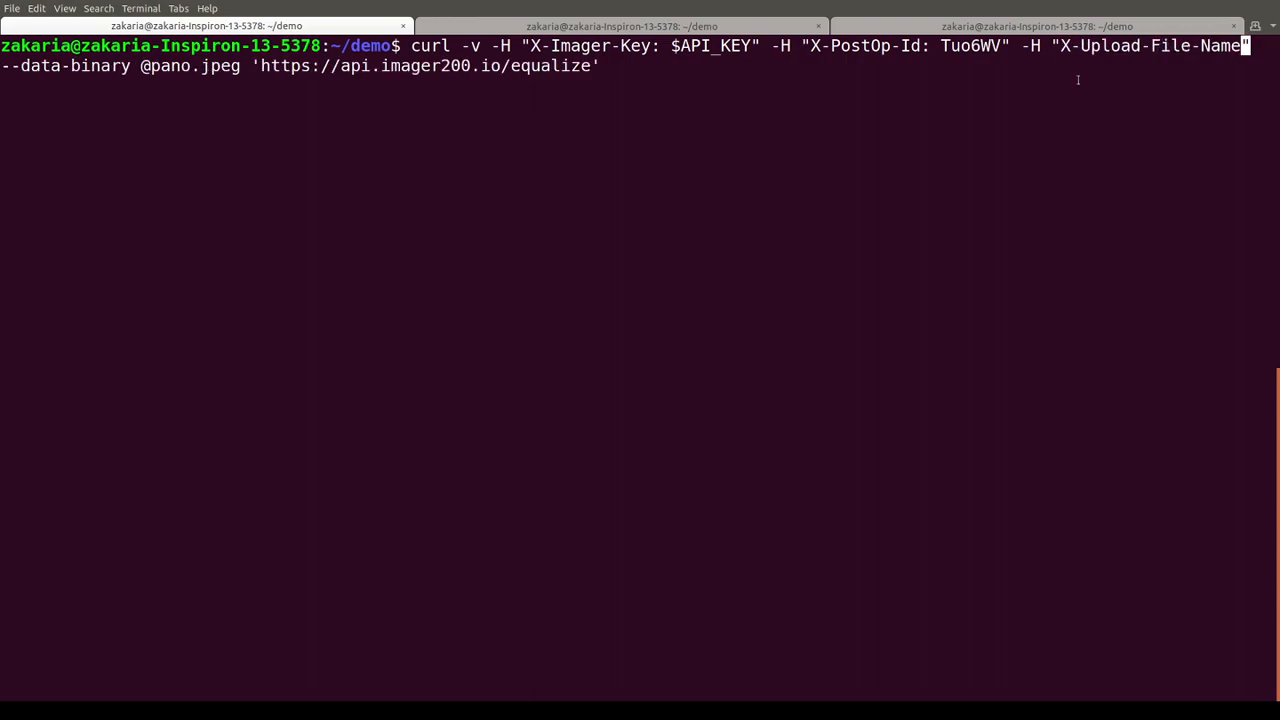
{"action": "type", "text": ": "}
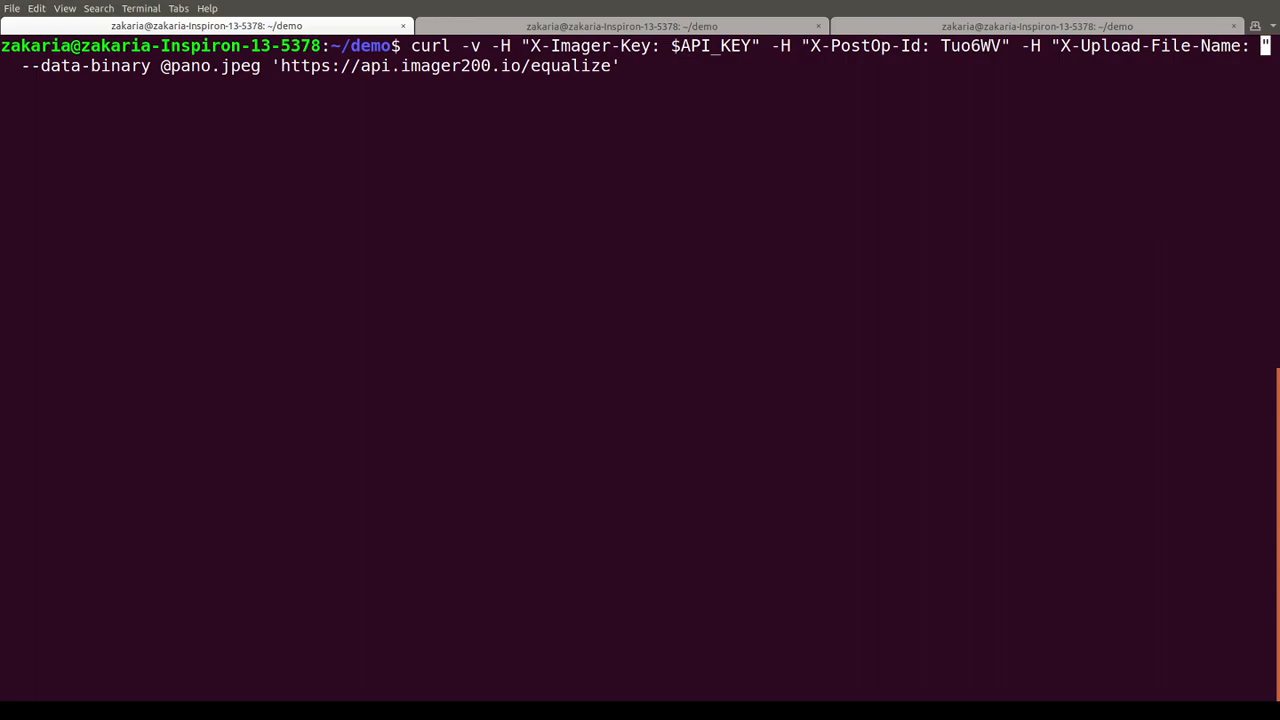
{"action": "type", "text": "imager200"}
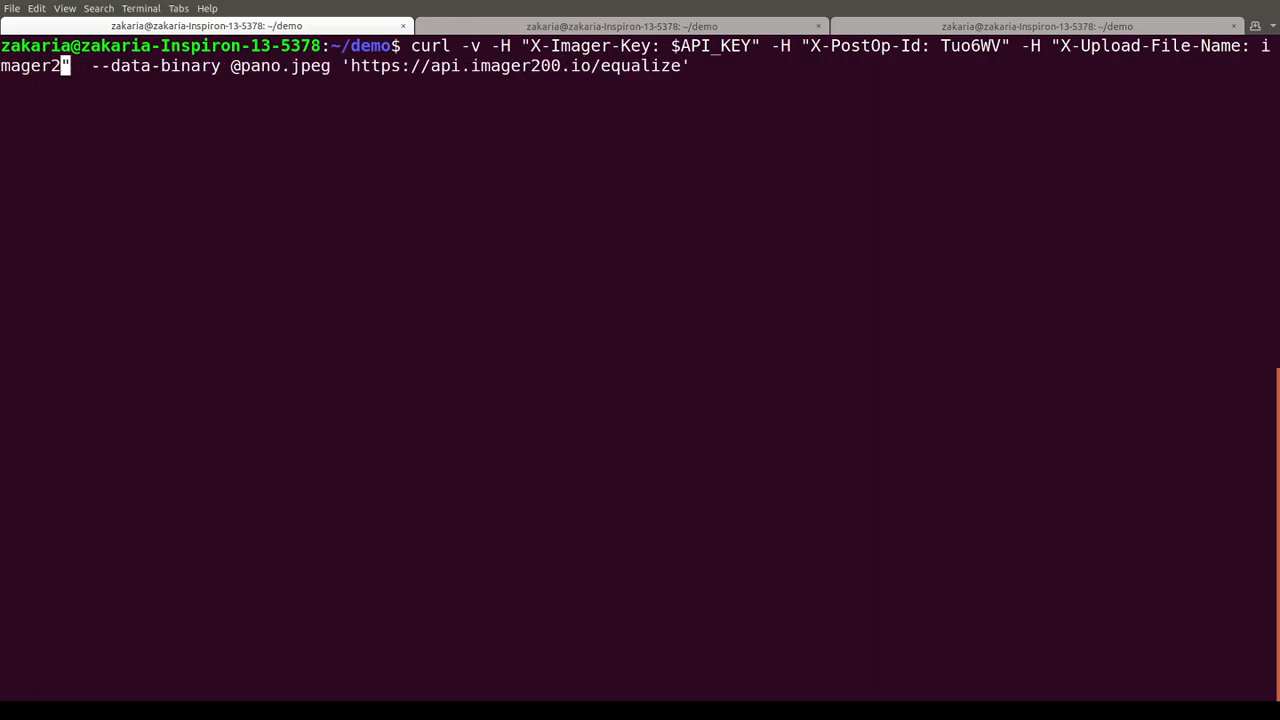
{"action": "type", "text": "-"}
{"action": "type", "text": "demo-eq"}
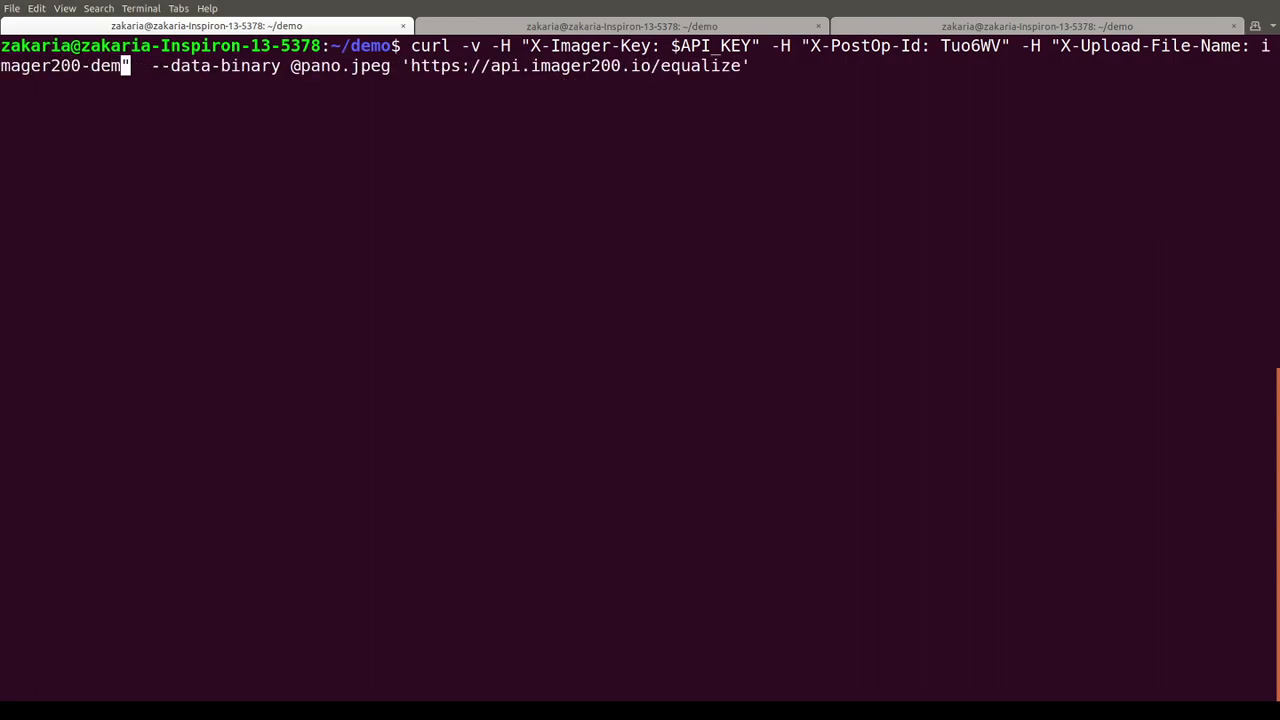
{"action": "type", "text": "ualize"}
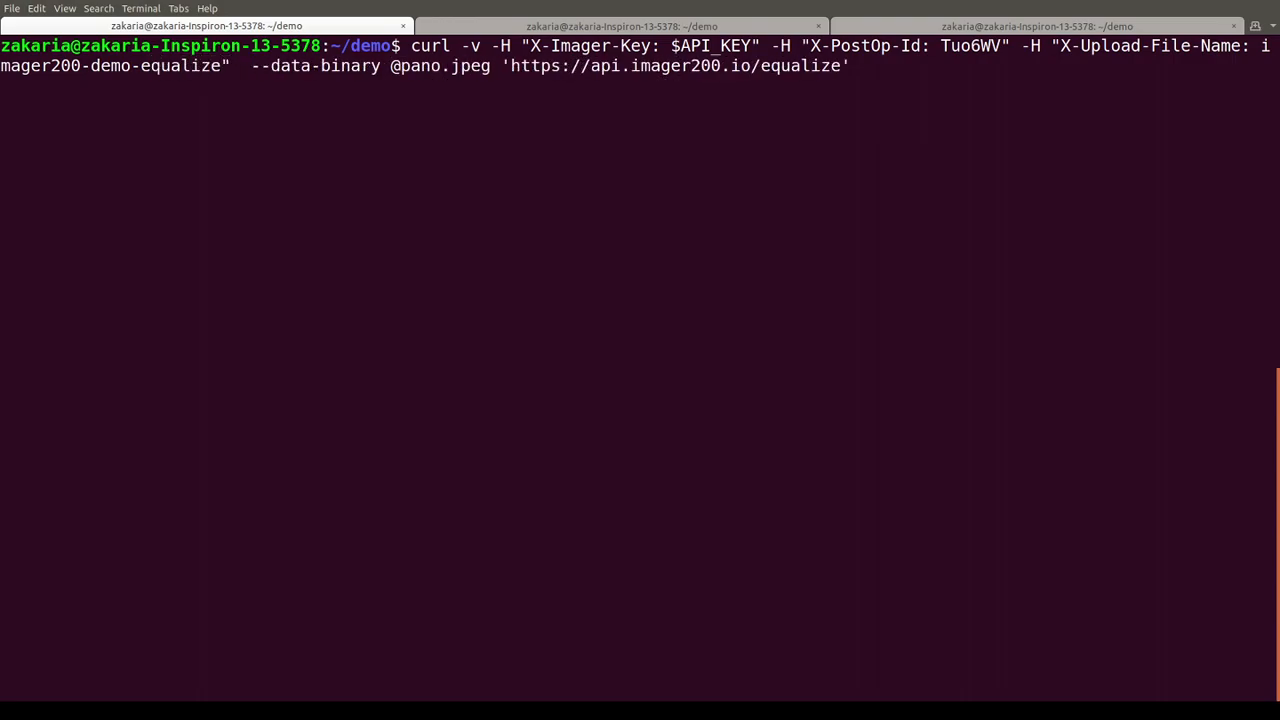
- Run the equalize curl command uploading pano.jpeg
{"action": "key", "text": "Right"}
{"action": "key", "text": "Right"}
{"action": "key", "text": "Right"}
{"action": "key", "text": "Right"}
{"action": "key", "text": "Right"}
{"action": "key", "text": "Right"}
{"action": "key", "text": "Right"}
{"action": "key", "text": "Right"}
{"action": "key", "text": "Right"}
{"action": "key", "text": "Right"}
{"action": "key", "text": "Right"}
{"action": "key", "text": "Right"}
{"action": "key", "text": "Right"}
{"action": "key", "text": "Right"}
{"action": "key", "text": "Right"}
{"action": "key", "text": "Right"}
{"action": "key", "text": "Right"}
{"action": "key", "text": "Right"}
{"action": "key", "text": "Right"}
{"action": "key", "text": "Right"}
{"action": "key", "text": "Right"}
{"action": "key", "text": "Right"}
{"action": "key", "text": "Right"}
{"action": "key", "text": "Right"}
{"action": "key", "text": "Right"}
{"action": "key", "text": "Right"}
{"action": "key", "text": "Right"}
{"action": "key", "text": "Right"}
{"action": "key", "text": "Right"}
{"action": "key", "text": "Right"}
{"action": "key", "text": "Right"}
{"action": "key", "text": "Right"}
{"action": "key", "text": "Right"}
{"action": "key", "text": "Right"}
{"action": "key", "text": "Right"}
{"action": "key", "text": "Right"}
{"action": "key", "text": "Right"}
{"action": "key", "text": "Right"}
{"action": "key", "text": "Right"}
{"action": "key", "text": "Right"}
{"action": "key", "text": "Left"}
{"action": "key", "text": "Left"}
{"action": "key", "text": "Left"}
{"action": "key", "text": "Left"}
{"action": "key", "text": "Left"}
{"action": "key", "text": "Left"}
{"action": "key", "text": "Left"}
{"action": "key", "text": "Left"}
{"action": "key", "text": "Left"}
{"action": "key", "text": "Return"}
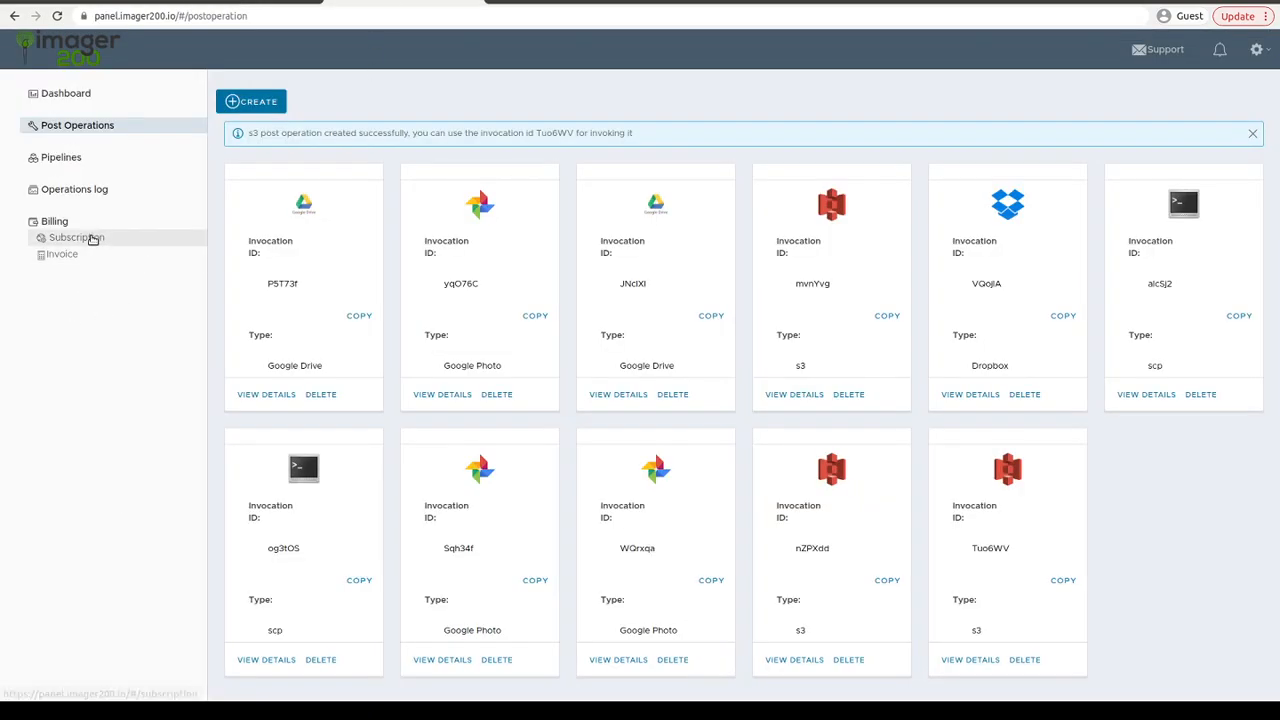
- Review the dashboard's operations log and clear the terminal screen
{"action": "left_click", "coordinate": [82, 193]}
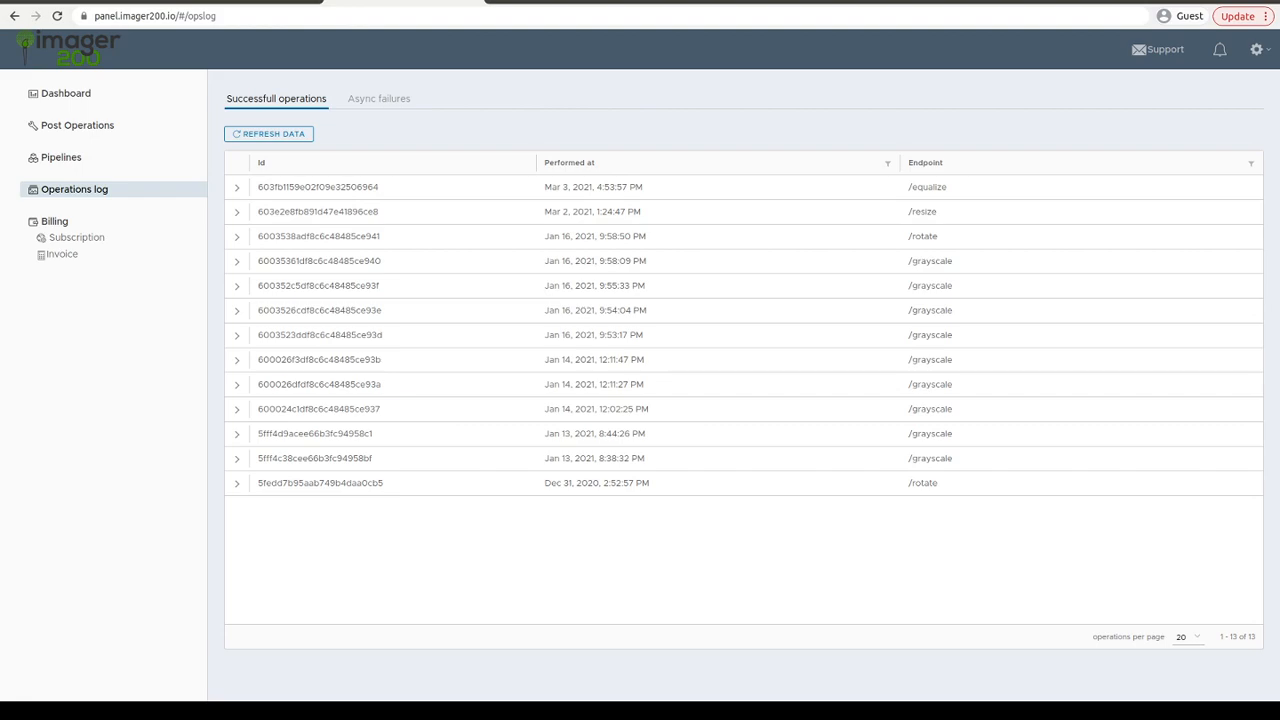
{"action": "key", "text": "alt+Tab"}
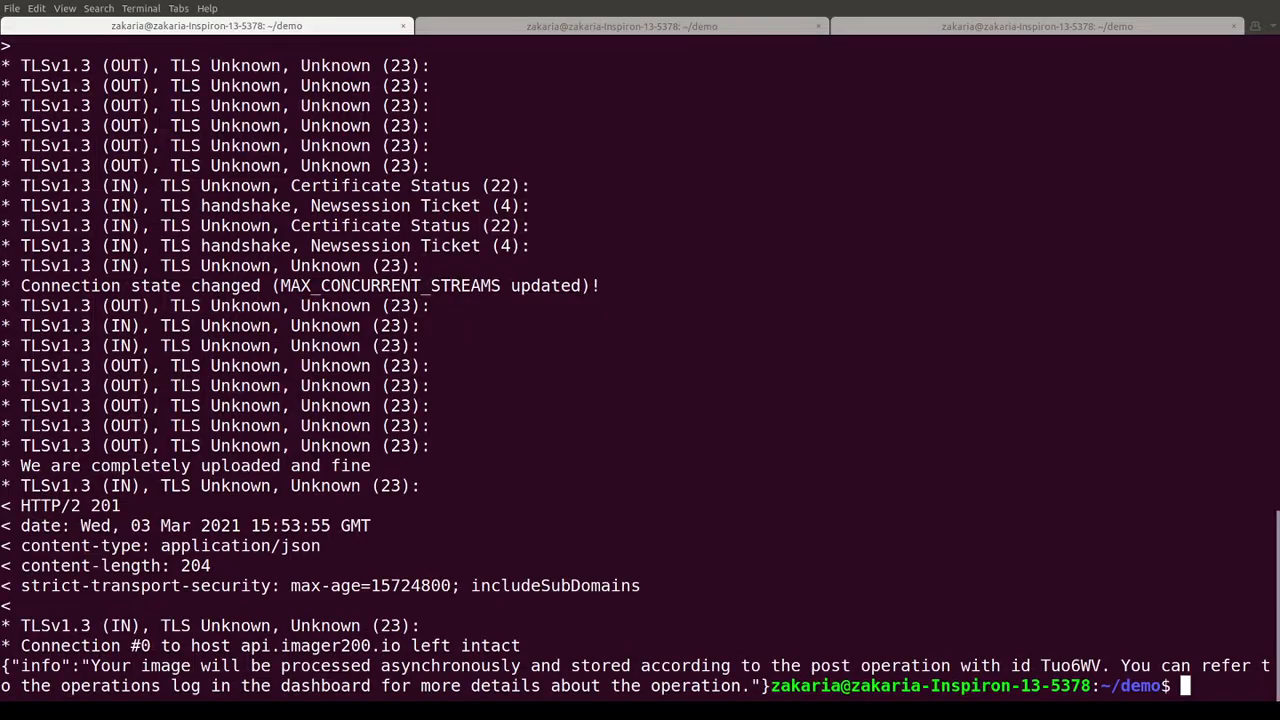
{"action": "type", "text": "clear"}
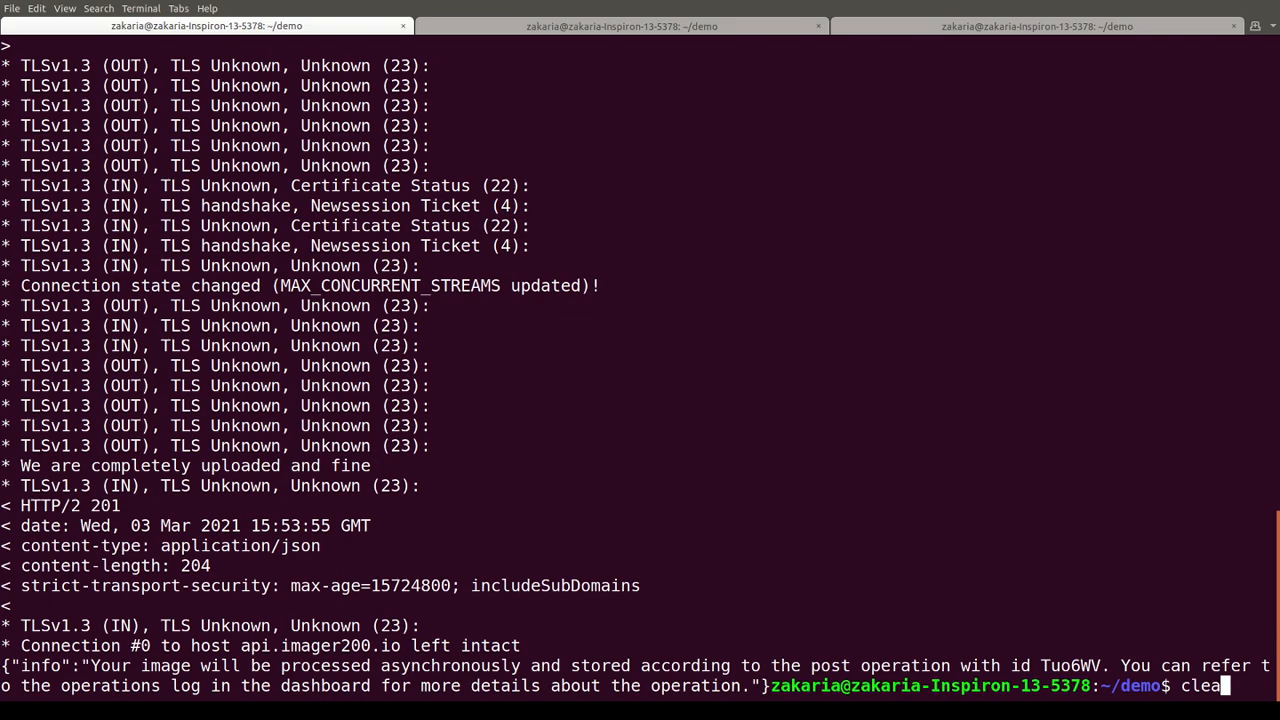
{"action": "key", "text": "Return"}
- Request the headers of imager200-demo/imager200-demo-equalize.jpg in the imager200-integration-test bucket with curl --head
{"action": "type", "text": "cu"}
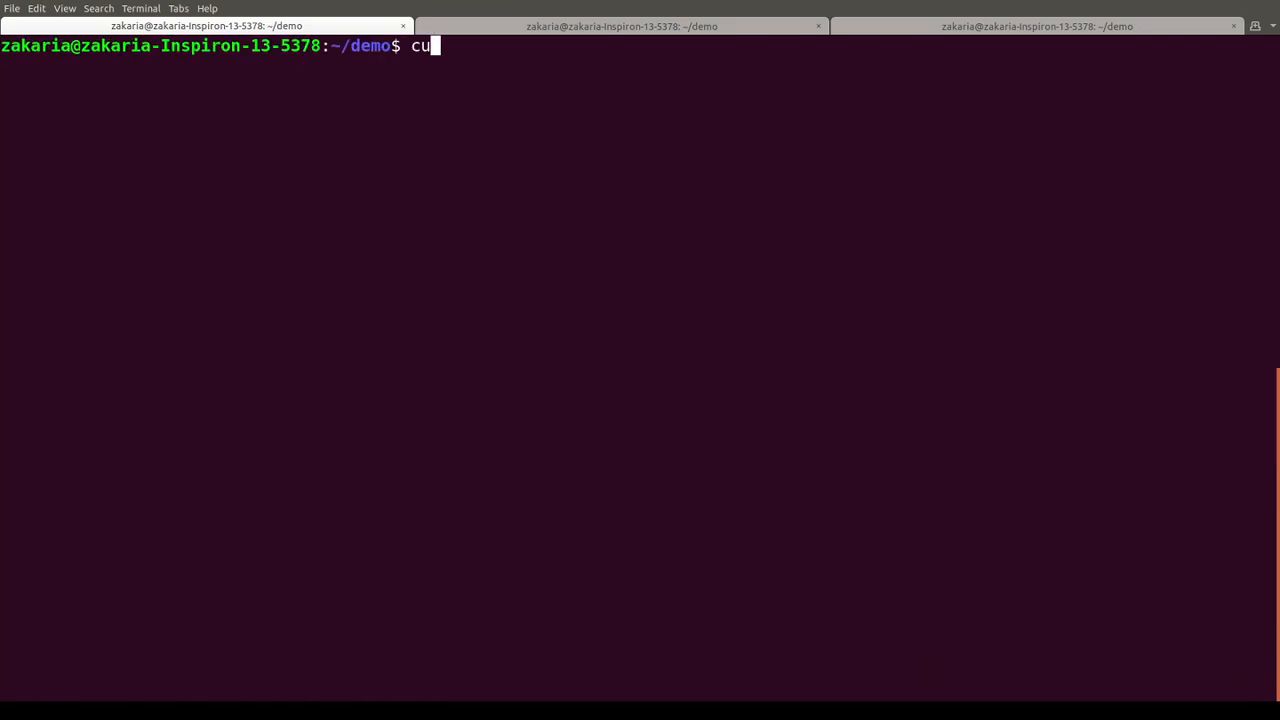
{"action": "type", "text": "rl --head"}
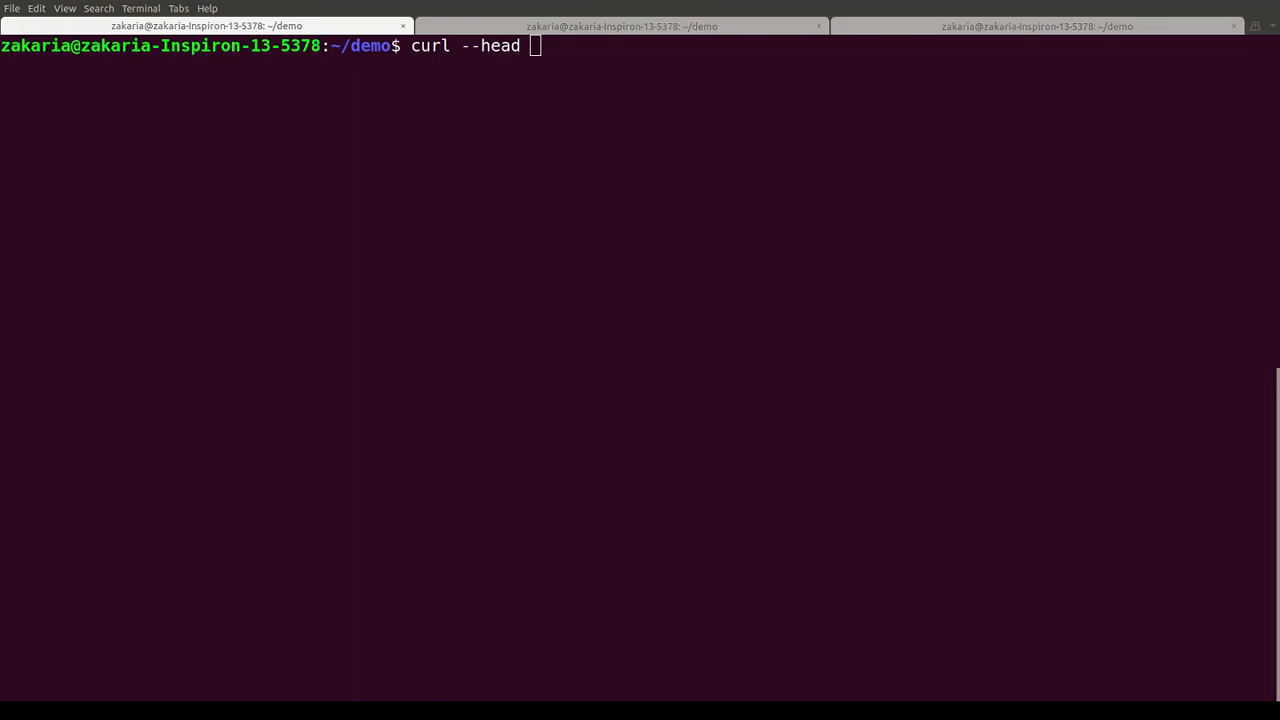
{"action": "right_click", "coordinate": [705, 276]}
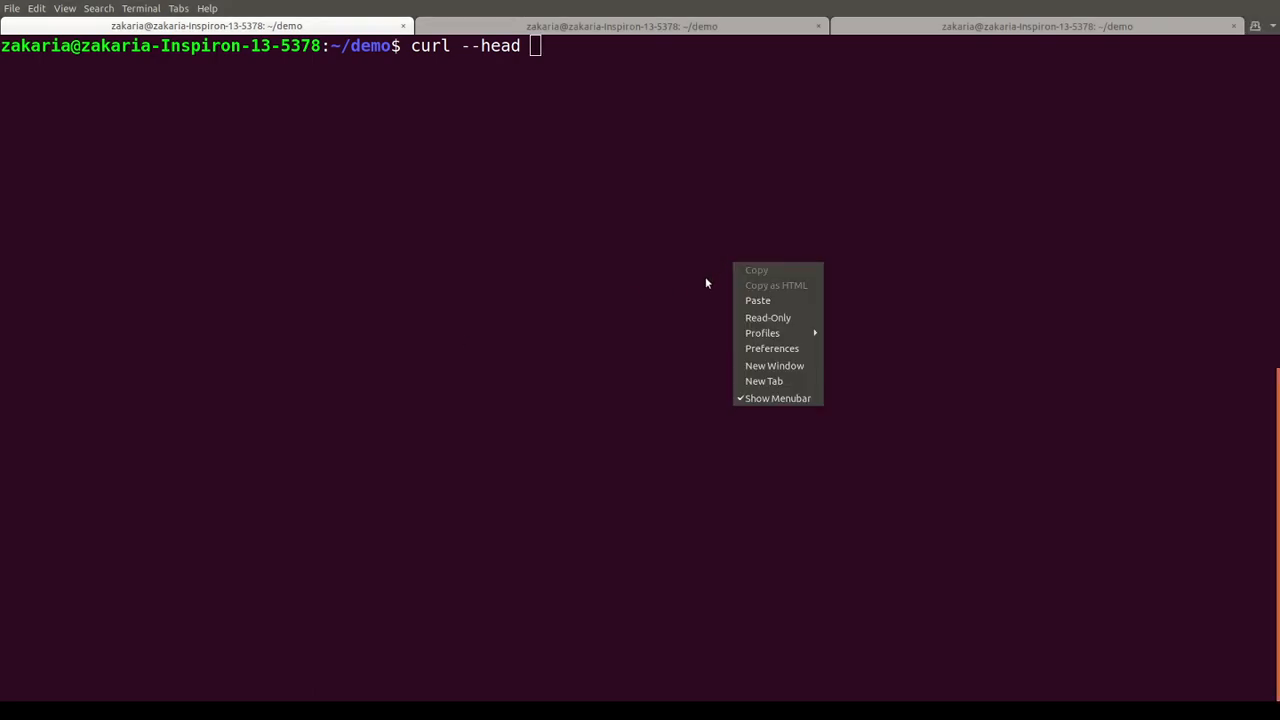
{"action": "left_click", "coordinate": [760, 300]}
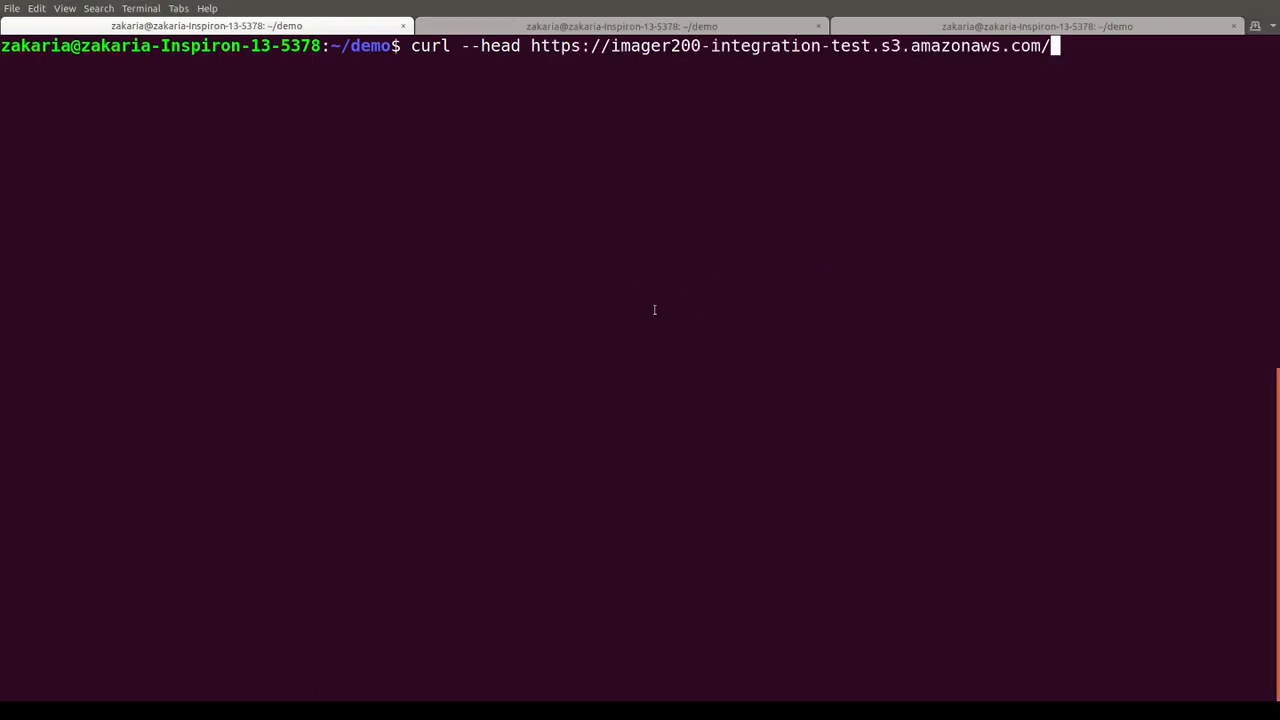
{"action": "type", "text": "imager200"}
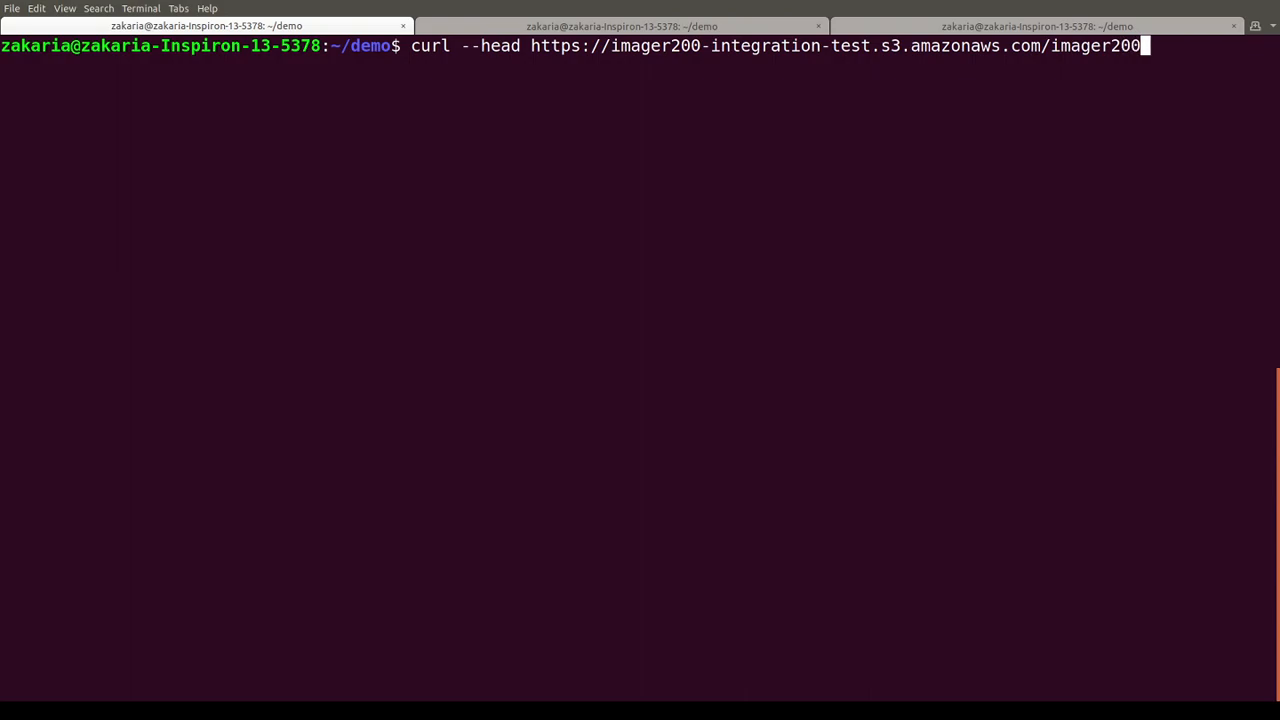
{"action": "type", "text": "-demo/imager2"}
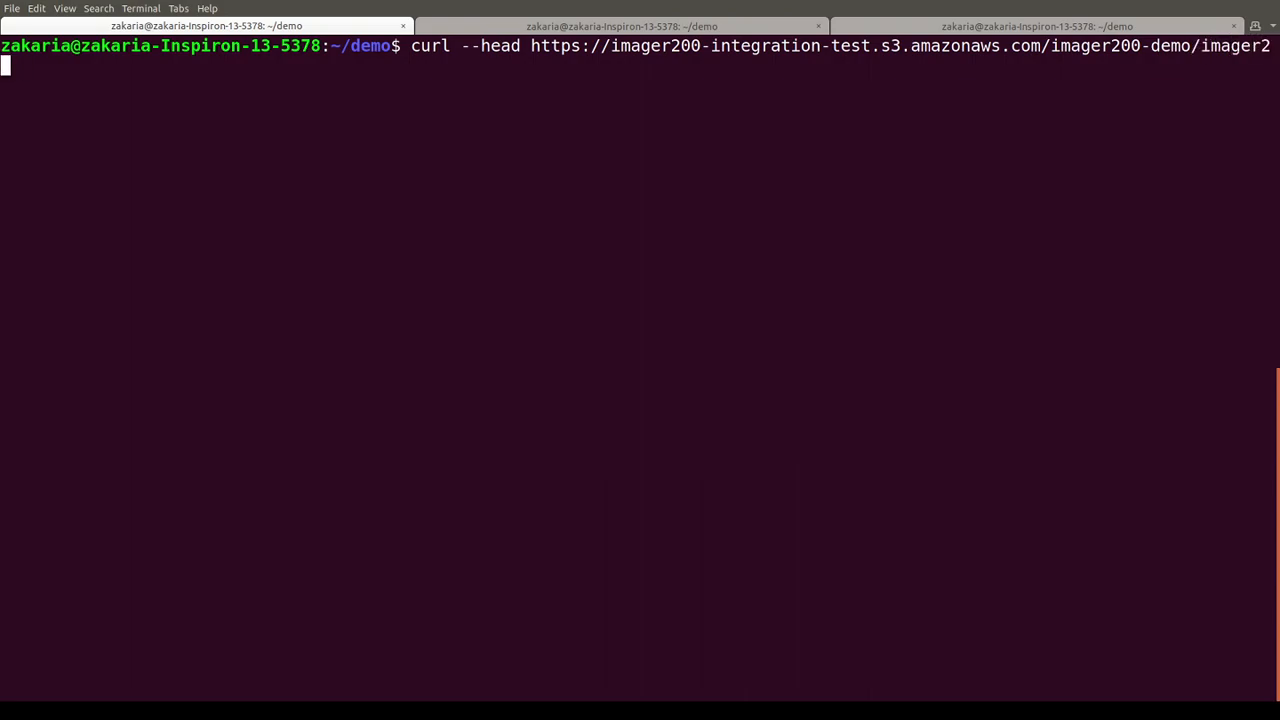
{"action": "type", "text": "00-demo-equalize"}
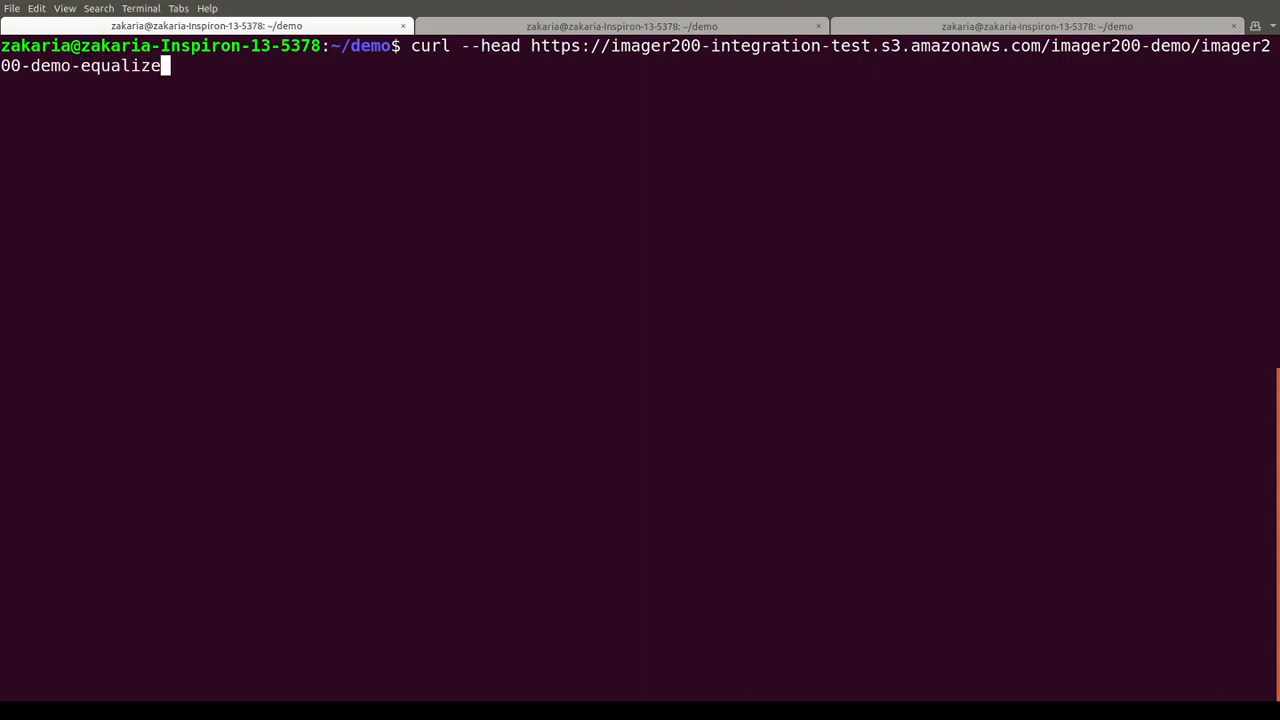
{"action": "type", "text": ".jpg"}
{"action": "key", "text": "Return"}
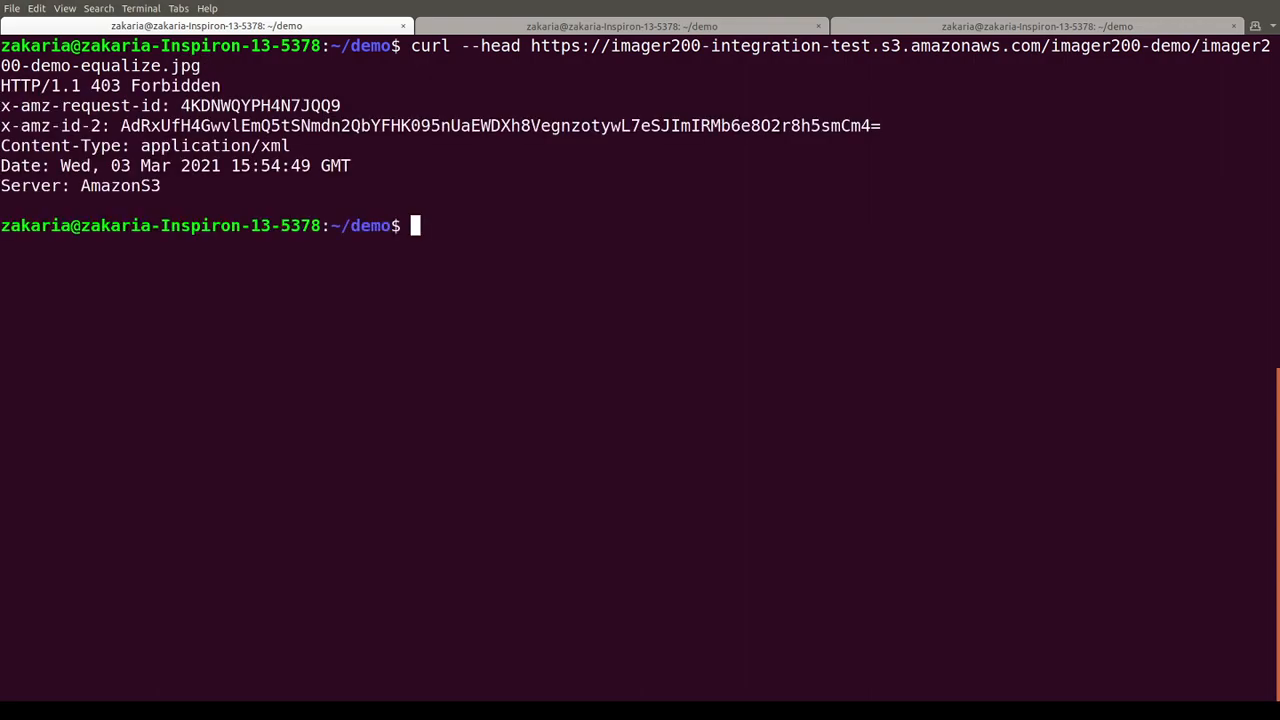
- Open the Tuo6WV post operation's details to check its configured path
{"action": "key", "text": "Up"}
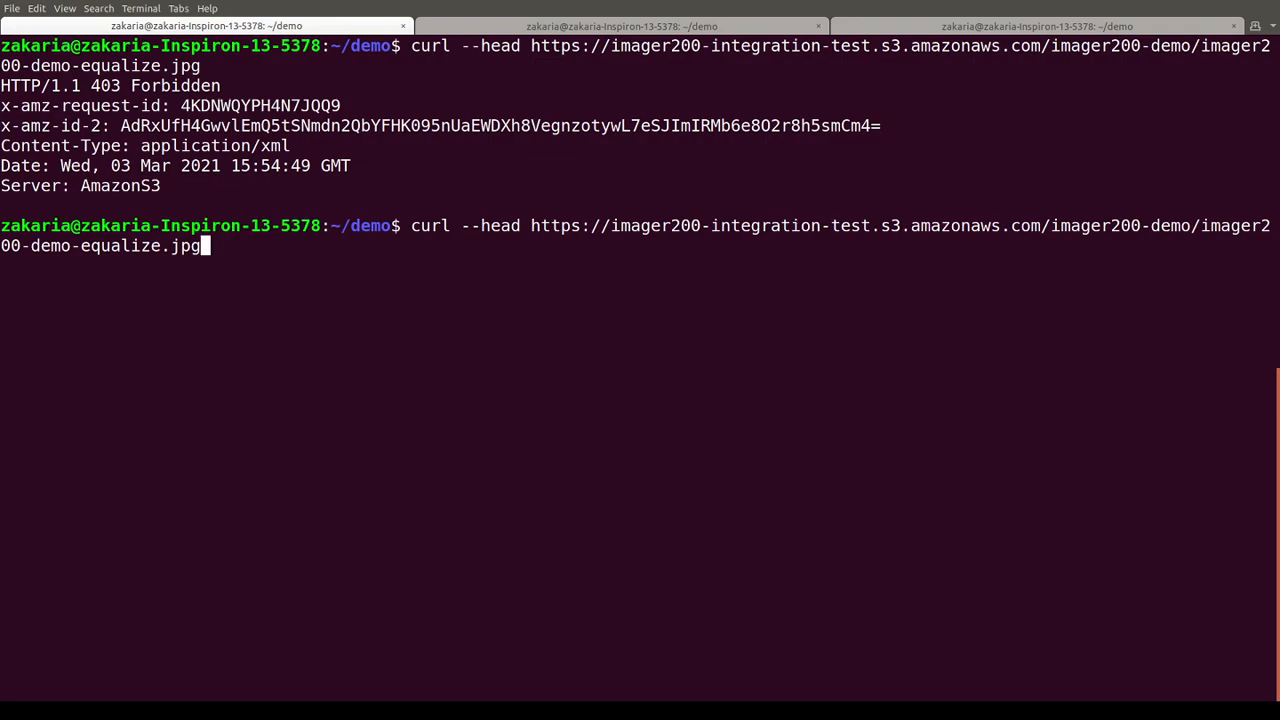
{"action": "key", "text": "Up"}
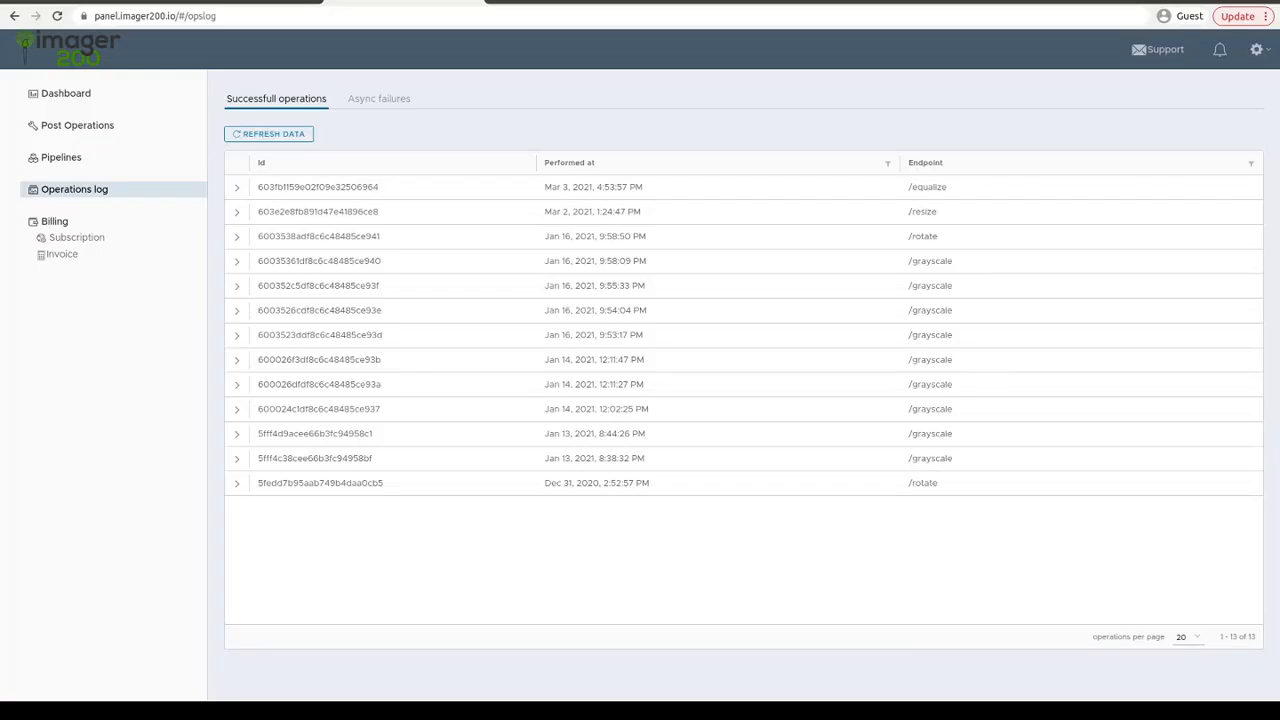
{"action": "left_click", "coordinate": [98, 128]}
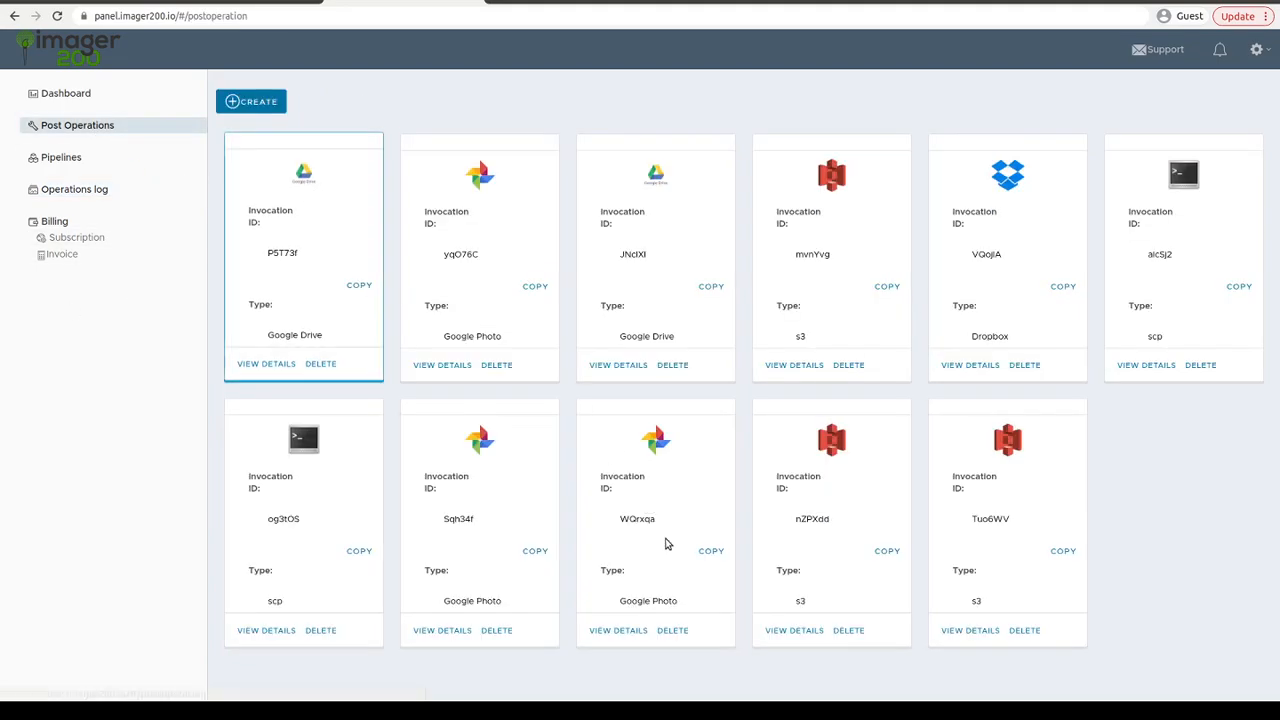
{"action": "left_click", "coordinate": [968, 630]}
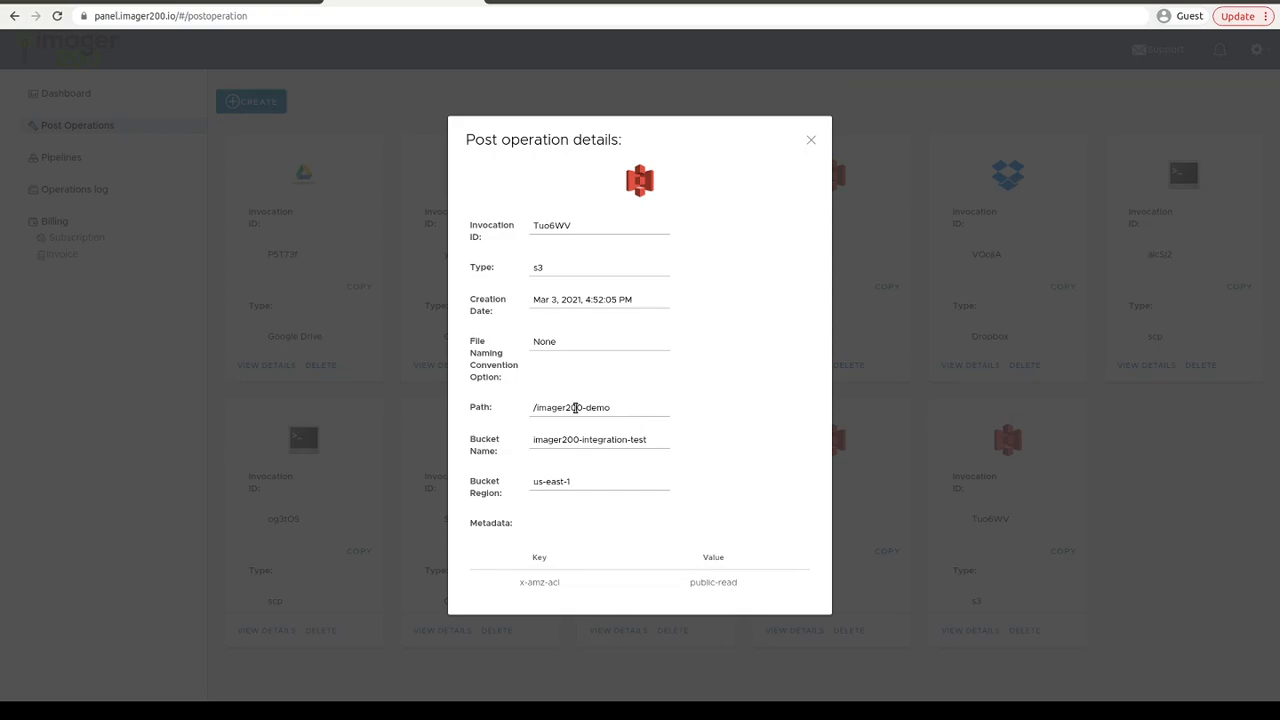
{"action": "left_click_drag", "start_coordinate": [612, 407], "coordinate": [517, 409]}
{"action": "left_click", "coordinate": [812, 142]}
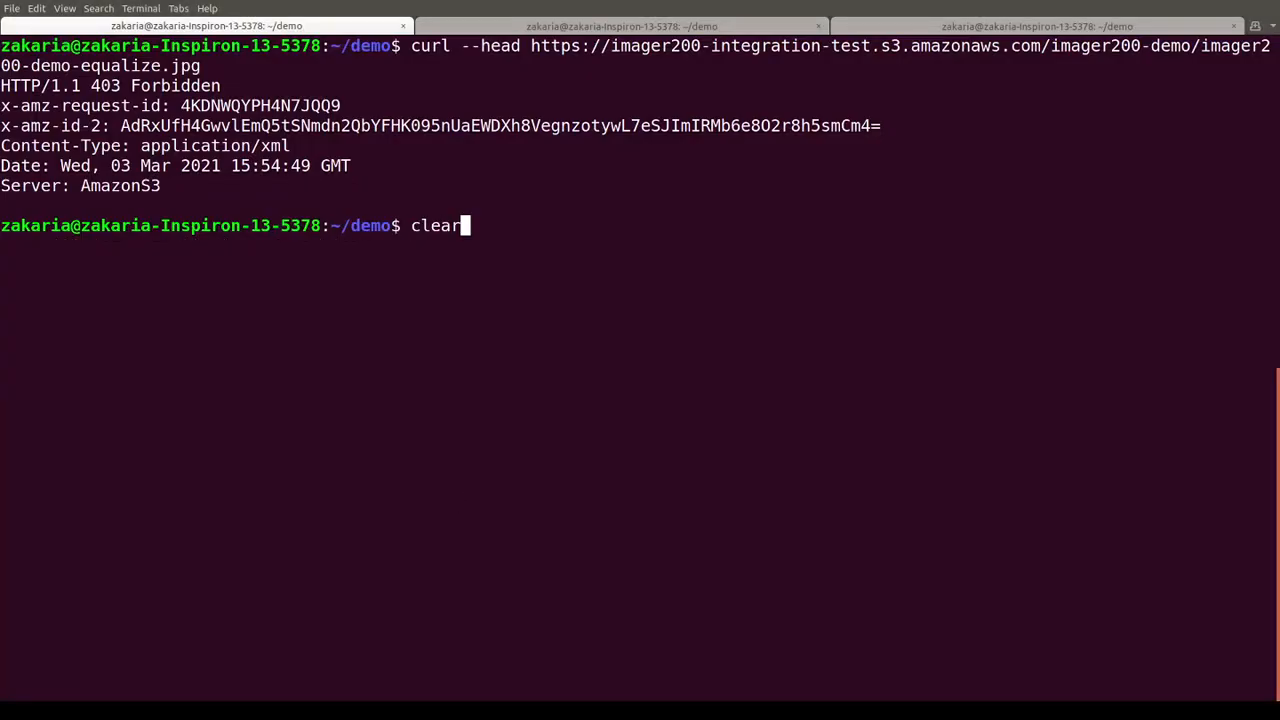
{"action": "key", "text": "Up"}
{"action": "key", "text": "Up"}
{"action": "key", "text": "Left"}
{"action": "key", "text": "Left"}
{"action": "key", "text": "Left"}
{"action": "key", "text": "Down"}
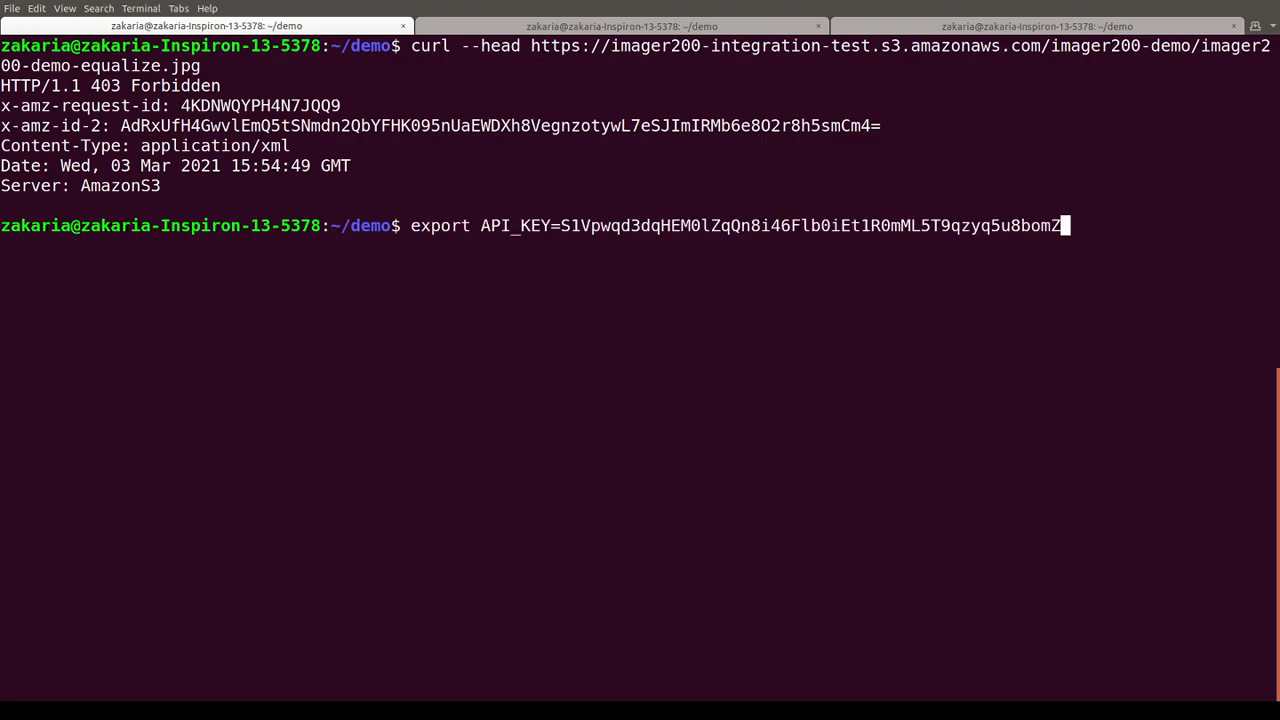
{"action": "key", "text": "Down"}
{"action": "key", "text": "Up"}
{"action": "key", "text": "Up"}
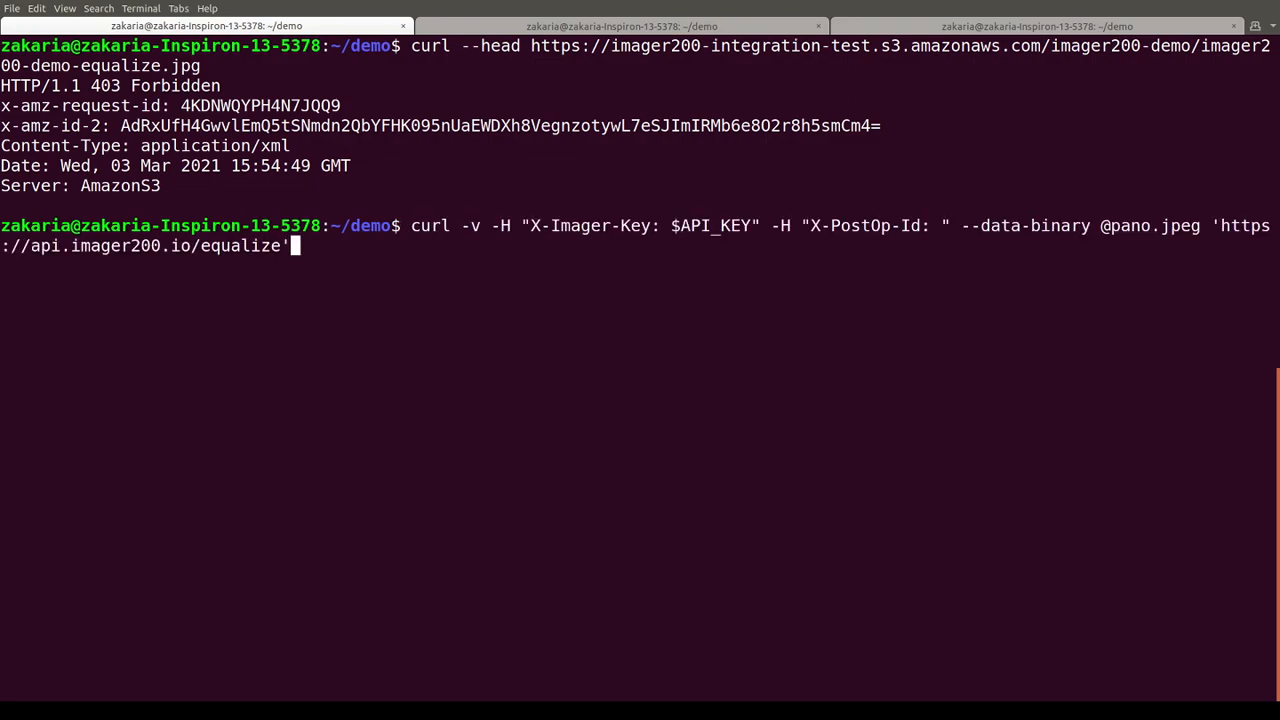
{"action": "key", "text": "Down"}
{"action": "key", "text": "Down"}
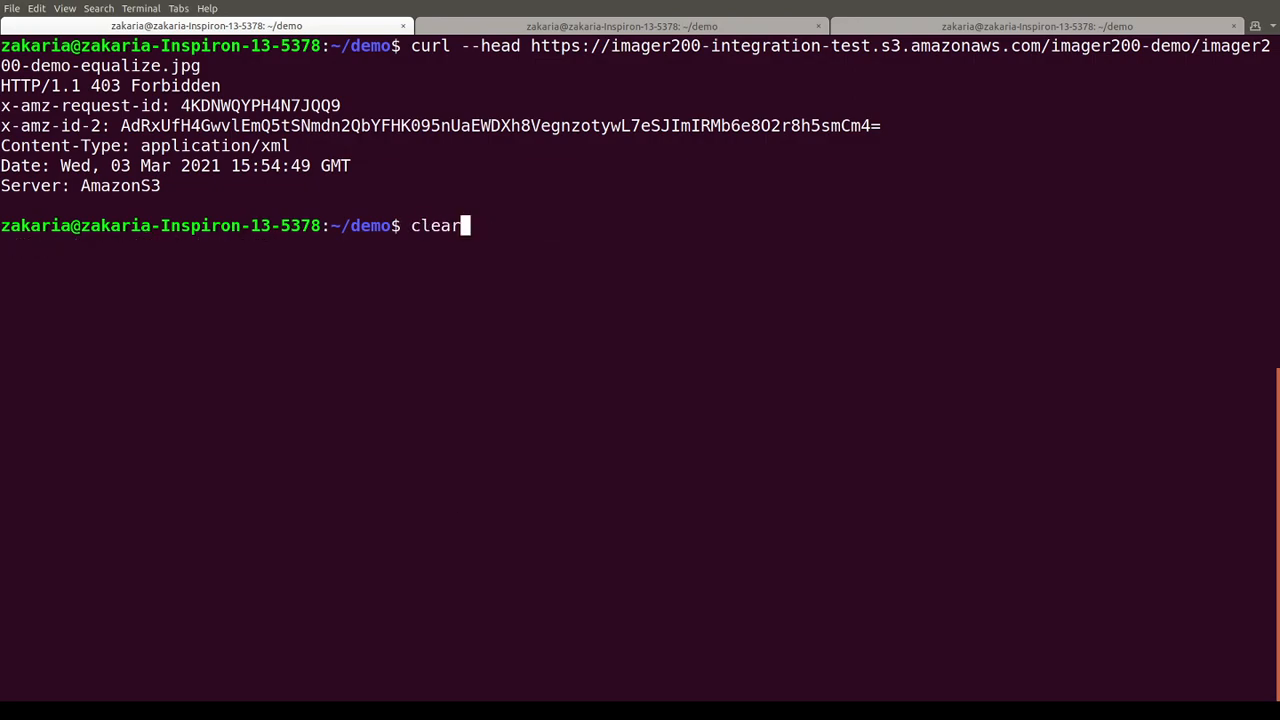
{"action": "key", "text": "ctrl+c"}
- Rerun the curl --head request with the file extension changed to .jpeg
{"action": "key", "text": "Up"}
{"action": "key", "text": "Left"}
{"action": "key", "text": "Left"}
{"action": "key", "text": "Right"}
{"action": "type", "text": "e"}
{"action": "key", "text": "Return"}
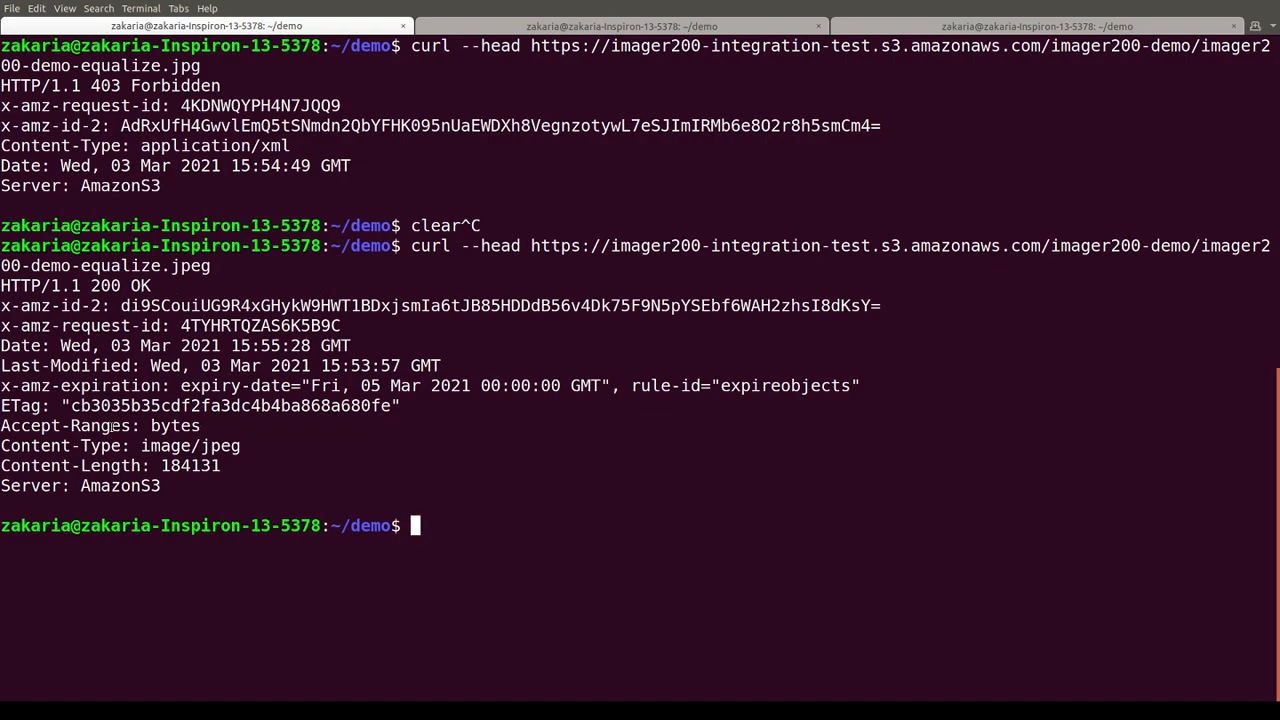
- Download imager200-demo-equalize.jpeg with wget using the copied S3 object URL
{"action": "left_click_drag", "start_coordinate": [141, 446], "coordinate": [232, 446]}
{"action": "left_click", "coordinate": [232, 447]}
{"action": "type", "text": "wget"}
{"action": "left_click_drag", "start_coordinate": [530, 246], "coordinate": [205, 268]}
{"action": "right_click", "coordinate": [202, 266]}
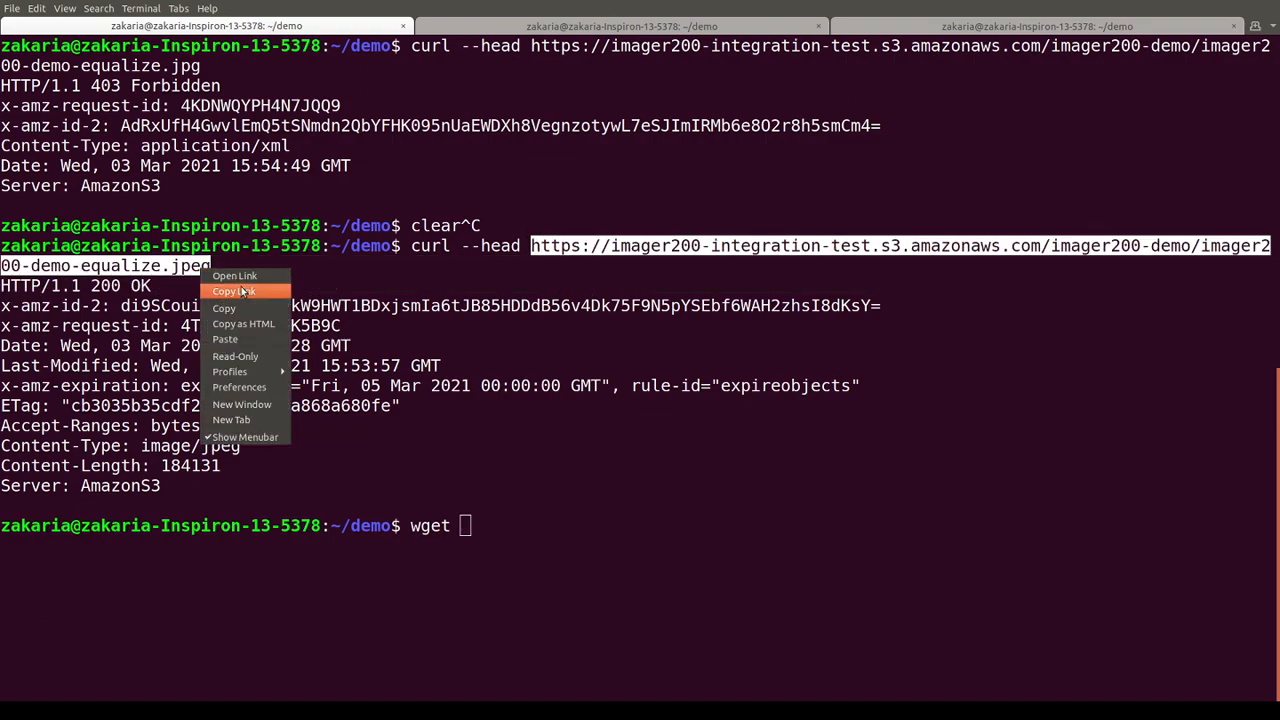
{"action": "left_click", "coordinate": [225, 276]}
{"action": "right_click", "coordinate": [619, 527]}
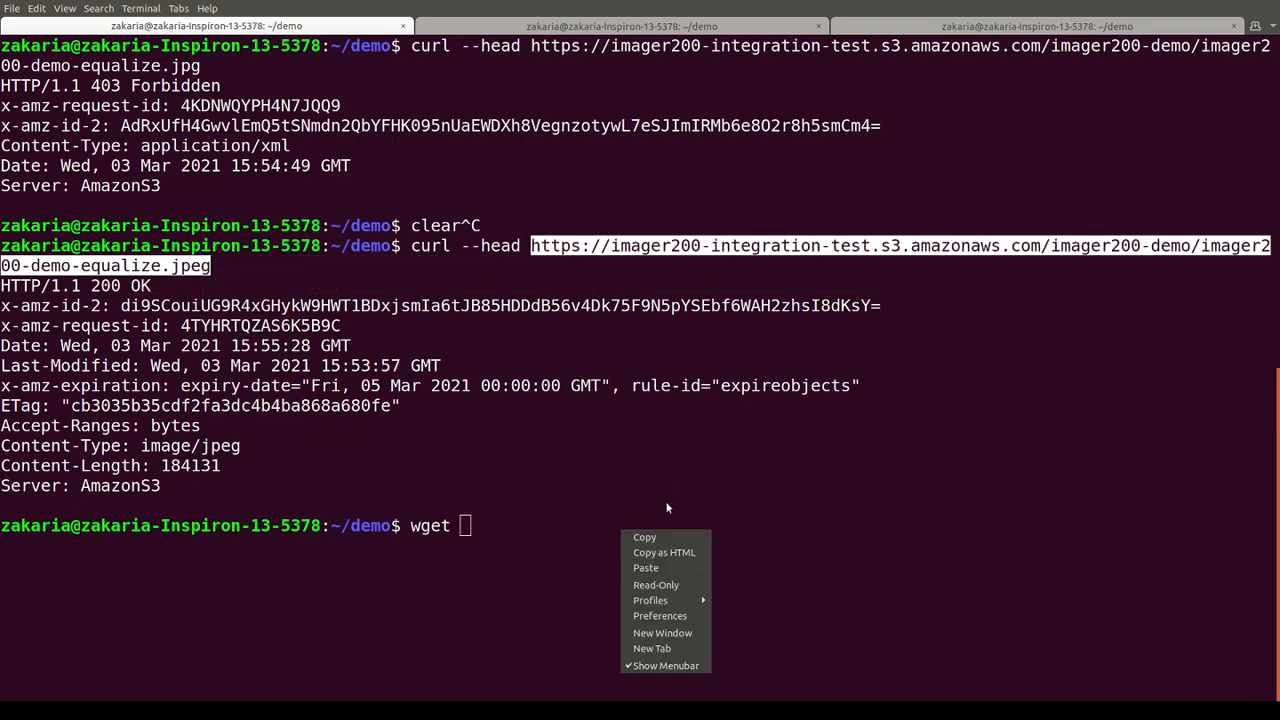
{"action": "left_click", "coordinate": [645, 567]}
{"action": "key", "text": "Return"}
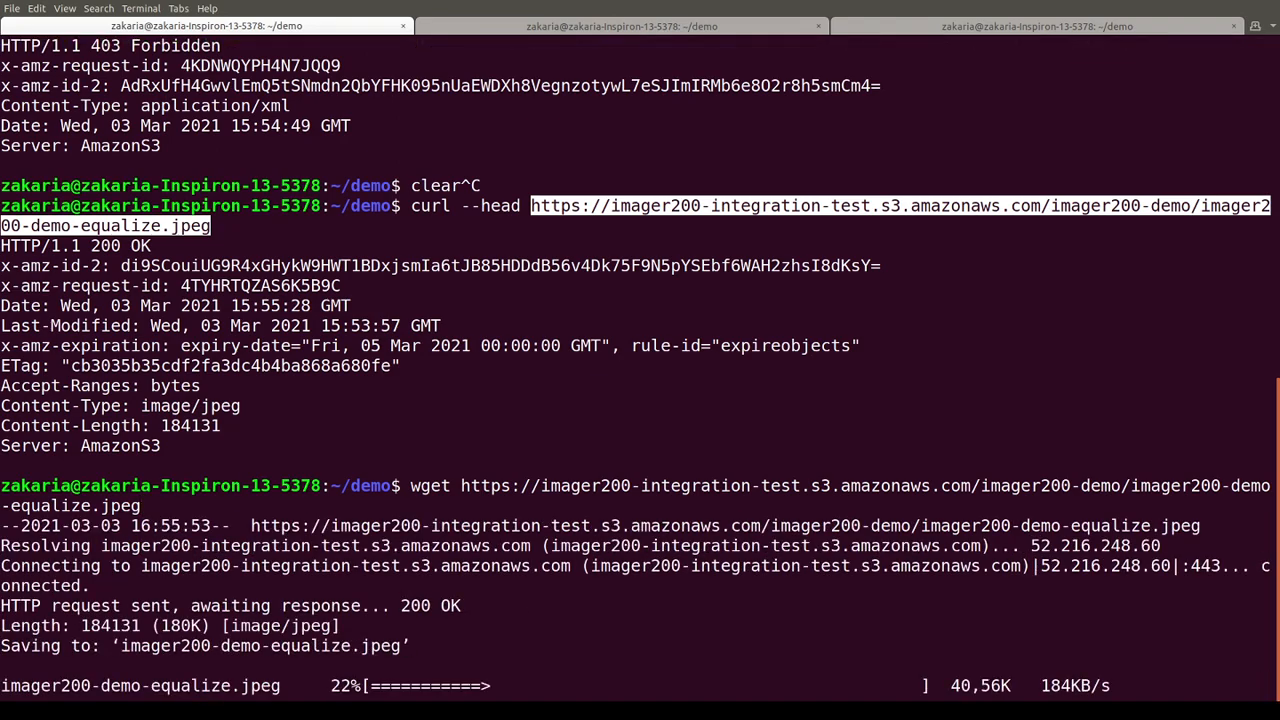
- View the downloaded imager200-demo-equalize.jpeg in feh and close the viewer
{"action": "type", "text": "feh imager200-demo-equalize.jpeg"}
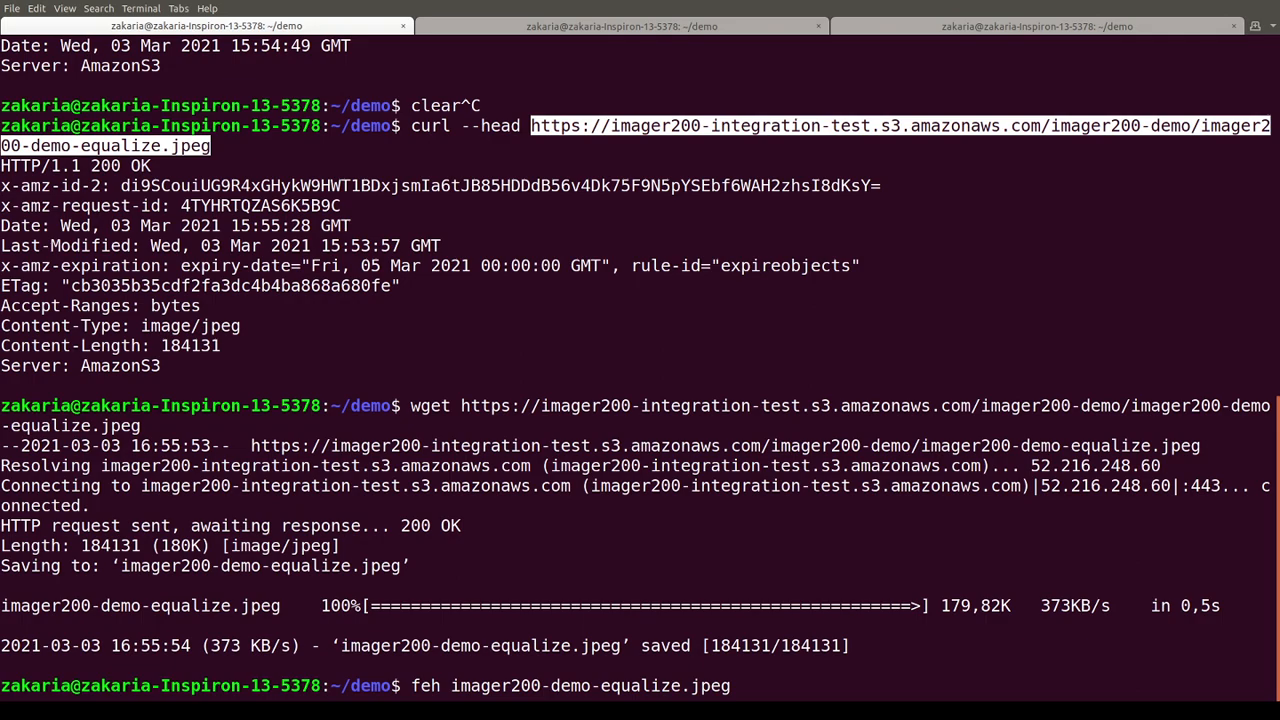
{"action": "key", "text": "Return"}
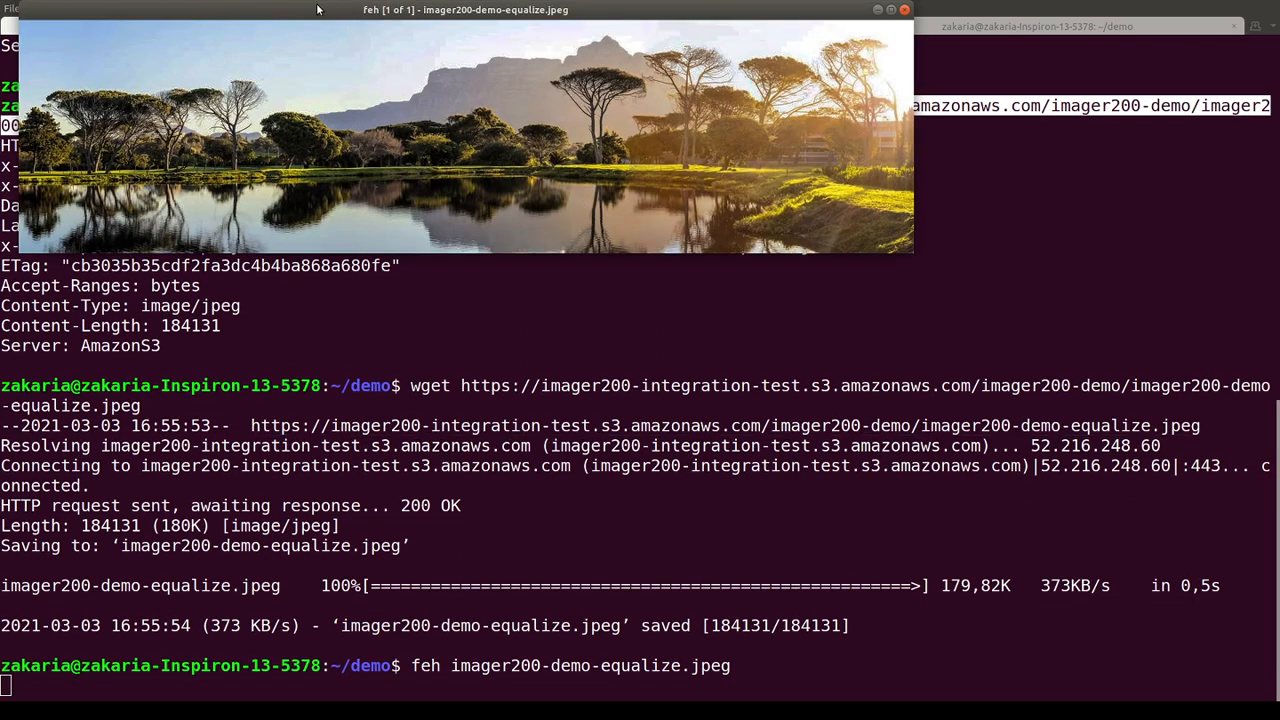
{"action": "left_click_drag", "start_coordinate": [314, 10], "coordinate": [375, 183]}
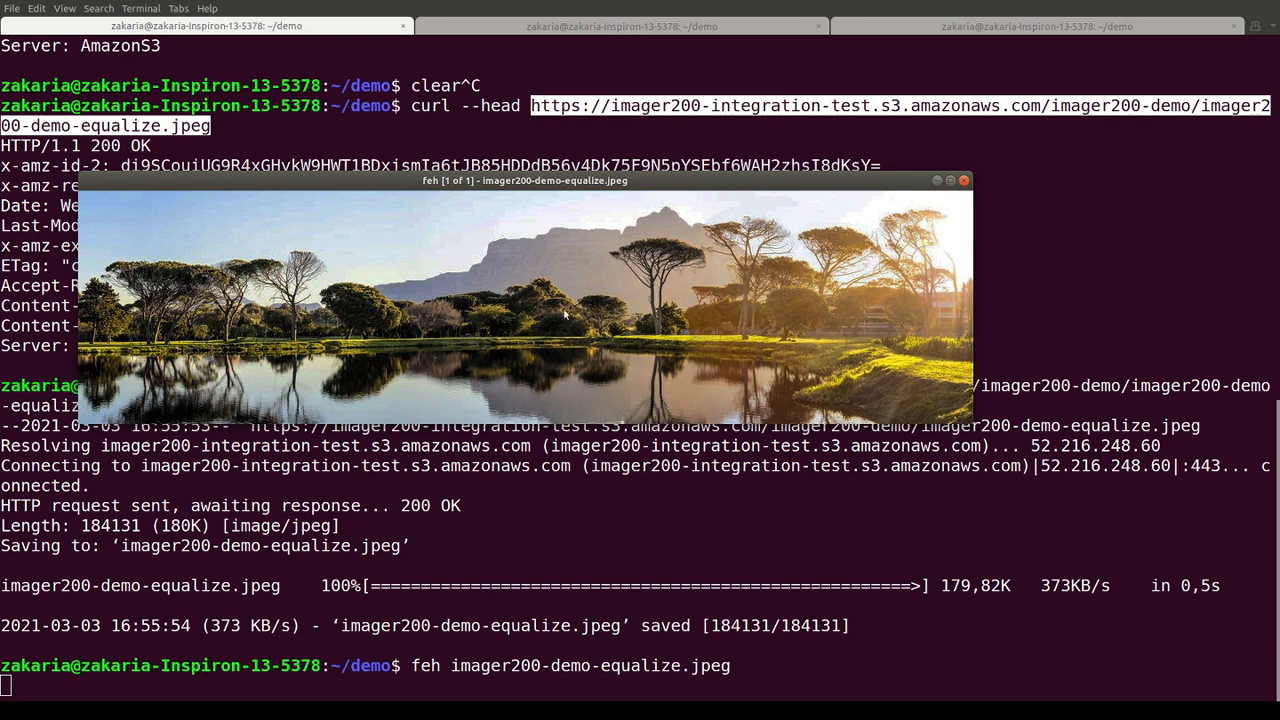
{"action": "left_click", "coordinate": [962, 182]}
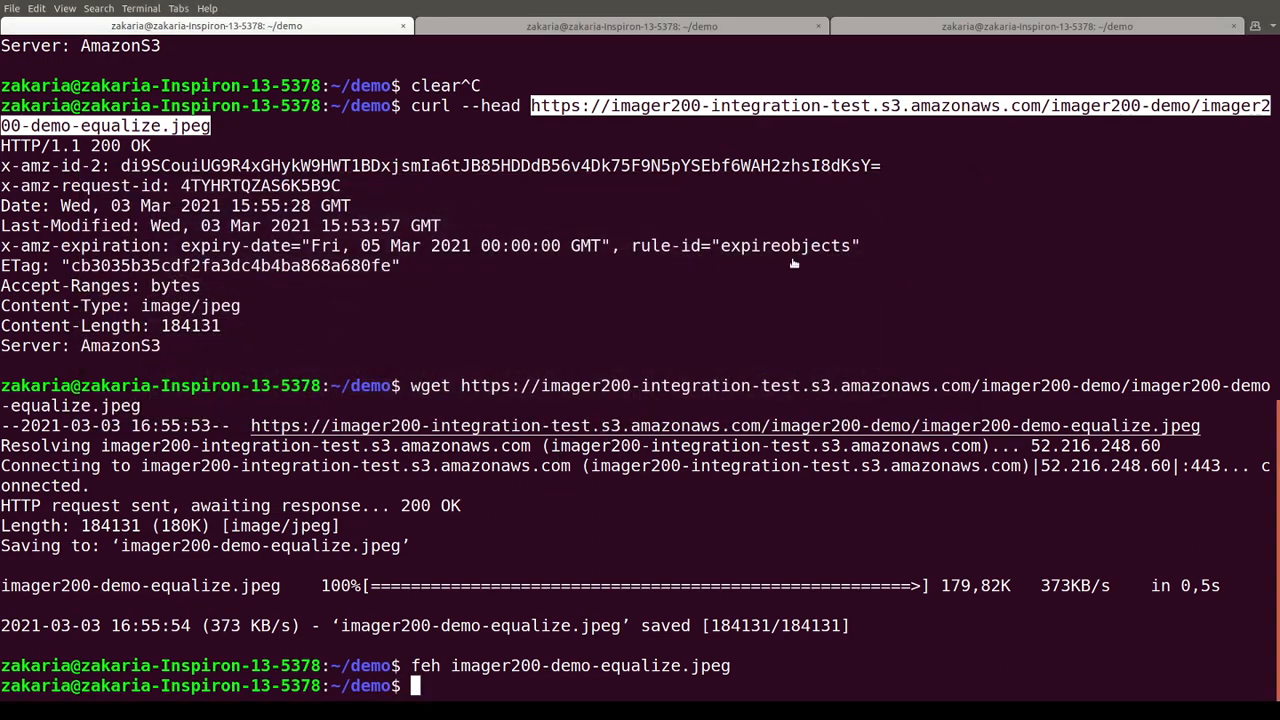
- View the original pano.jpeg in feh for comparison and clear the terminal
{"action": "type", "text": "feh pano.jpeg"}
{"action": "key", "text": "Return"}
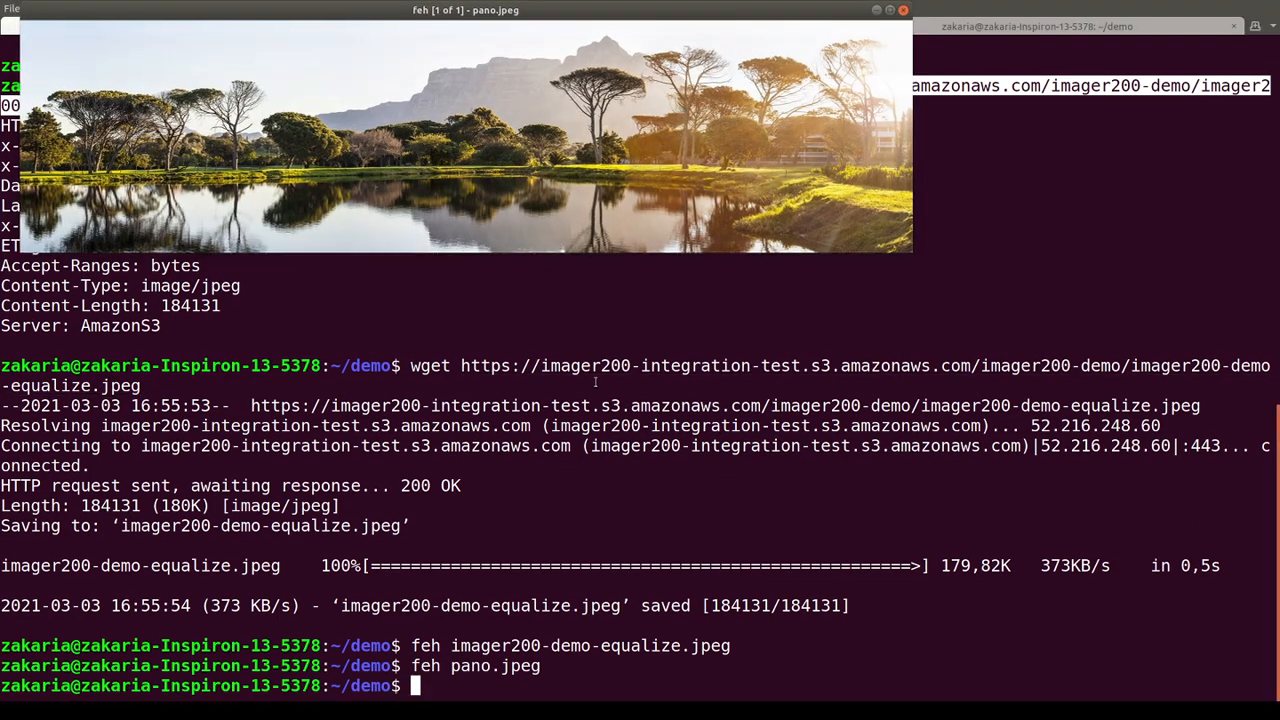
{"action": "type", "text": "clear"}
{"action": "key", "text": "Return"}
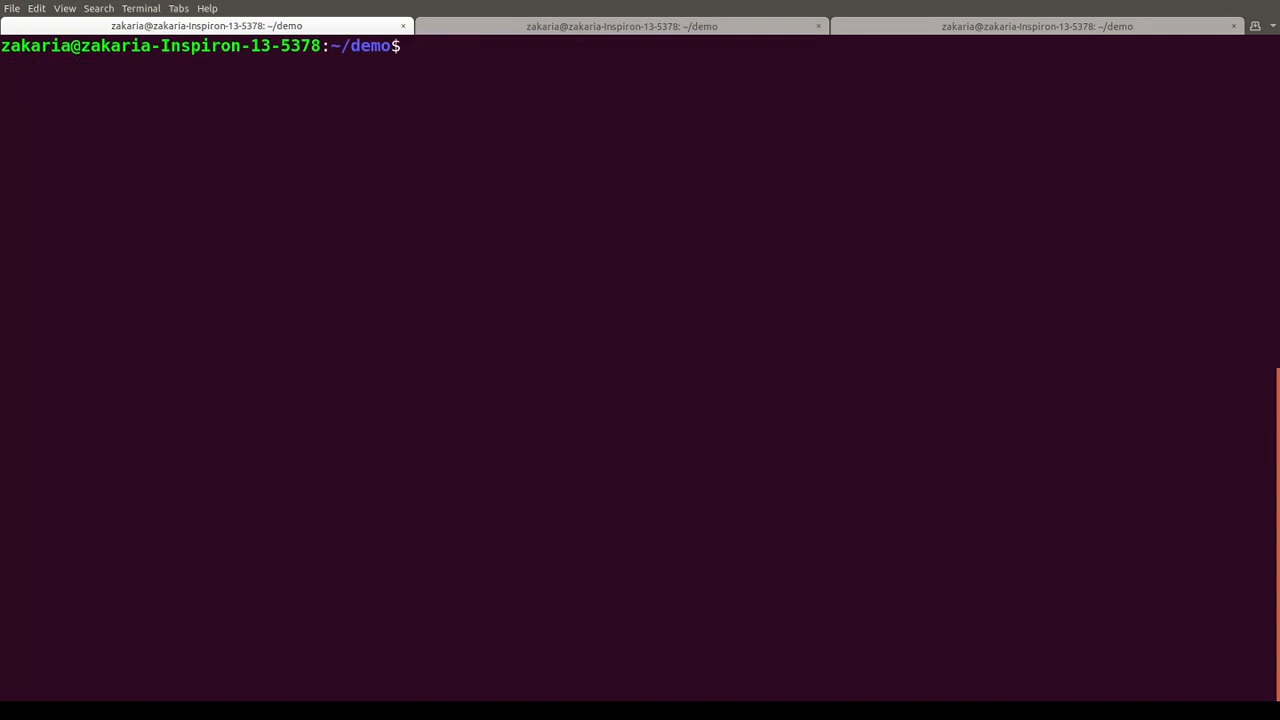